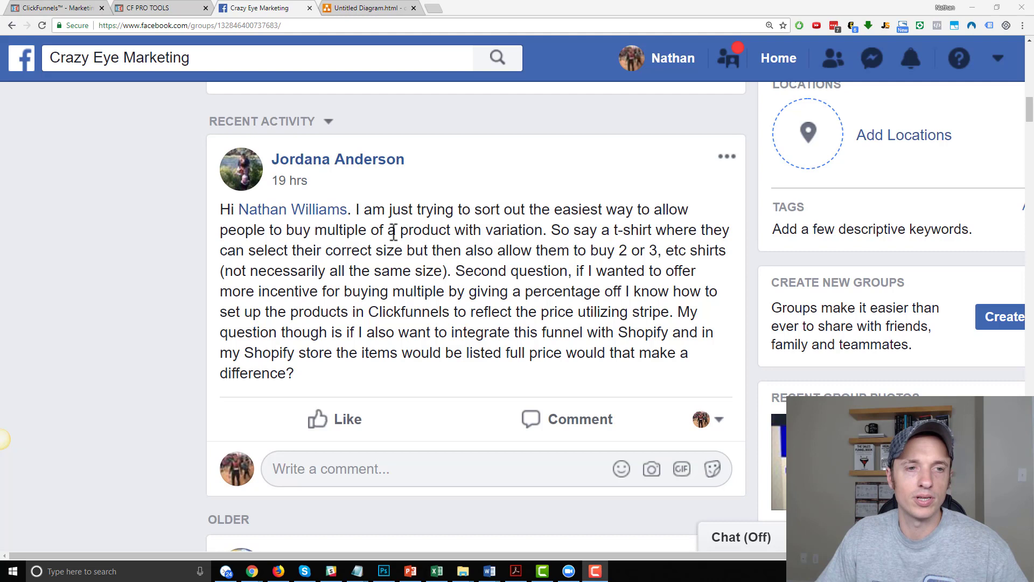
Step: Highlight the t-shirt example and size questions in the Facebook post, then view the funnel diagram
{"action": "left_click_drag", "start_coordinate": [555, 230], "coordinate": [730, 231]}
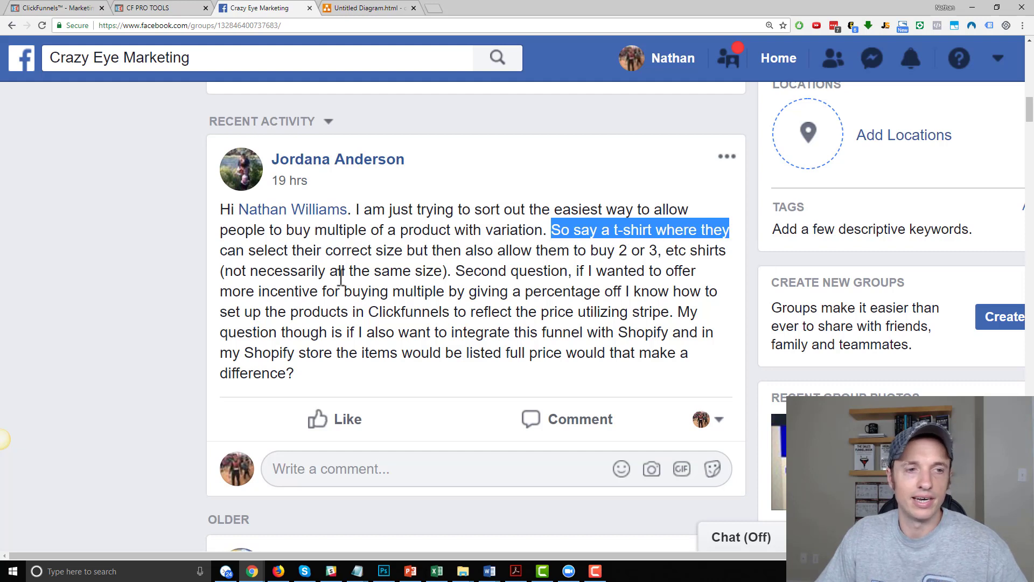
{"action": "left_click_drag", "start_coordinate": [455, 271], "coordinate": [519, 271]}
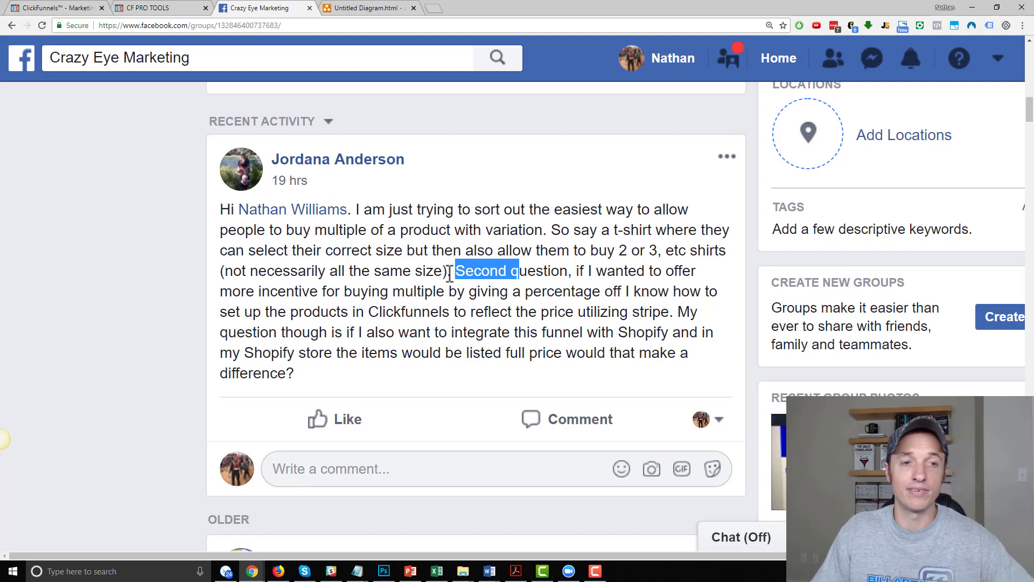
{"action": "left_click_drag", "start_coordinate": [453, 273], "coordinate": [357, 209]}
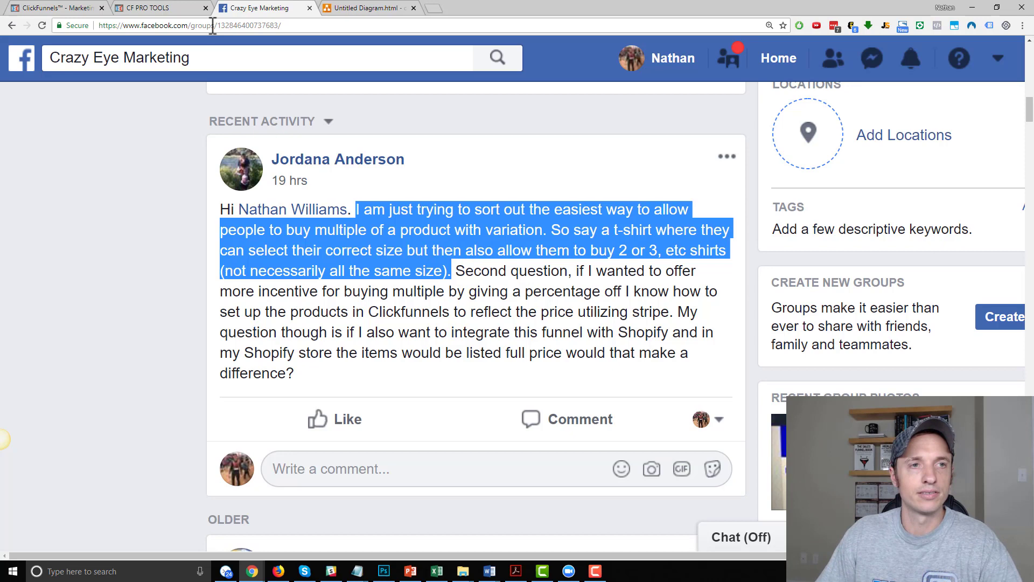
{"action": "left_click", "coordinate": [357, 8]}
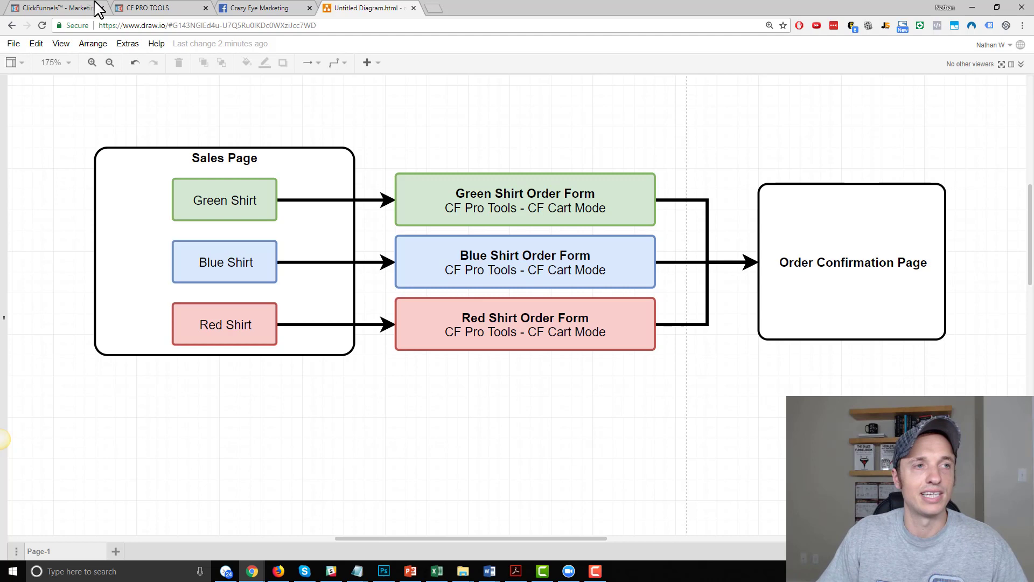
Step: Apply the 2 Step Video Optin template to the Optin step and open its Email Optin Page
{"action": "left_click", "coordinate": [70, 8]}
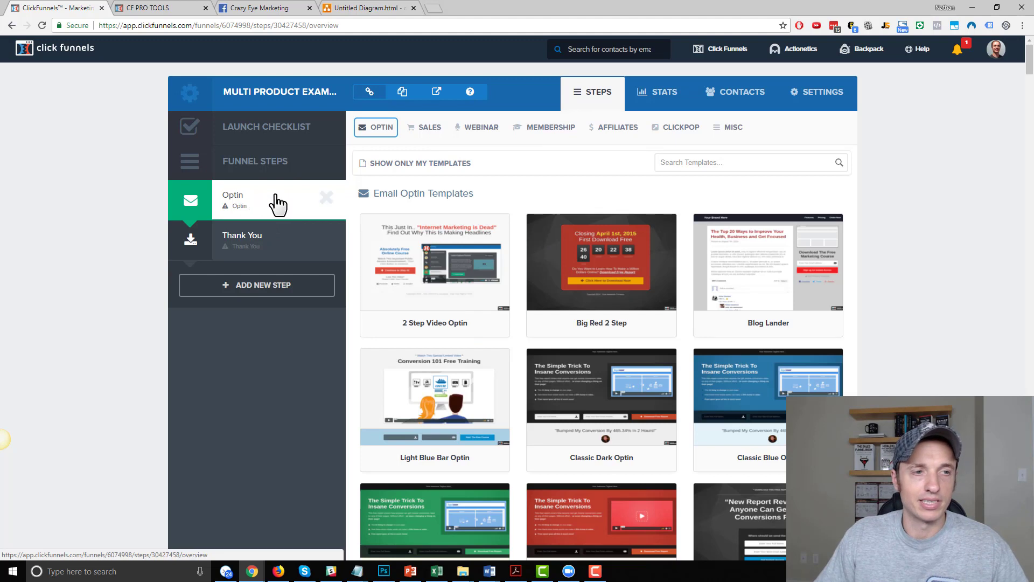
{"action": "left_click", "coordinate": [435, 257]}
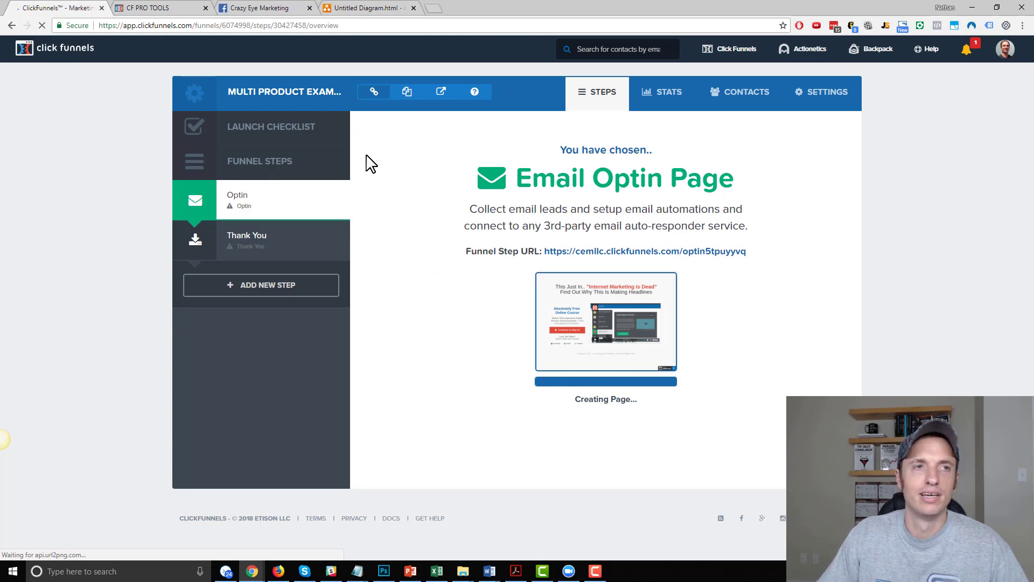
{"action": "left_click", "coordinate": [355, 7]}
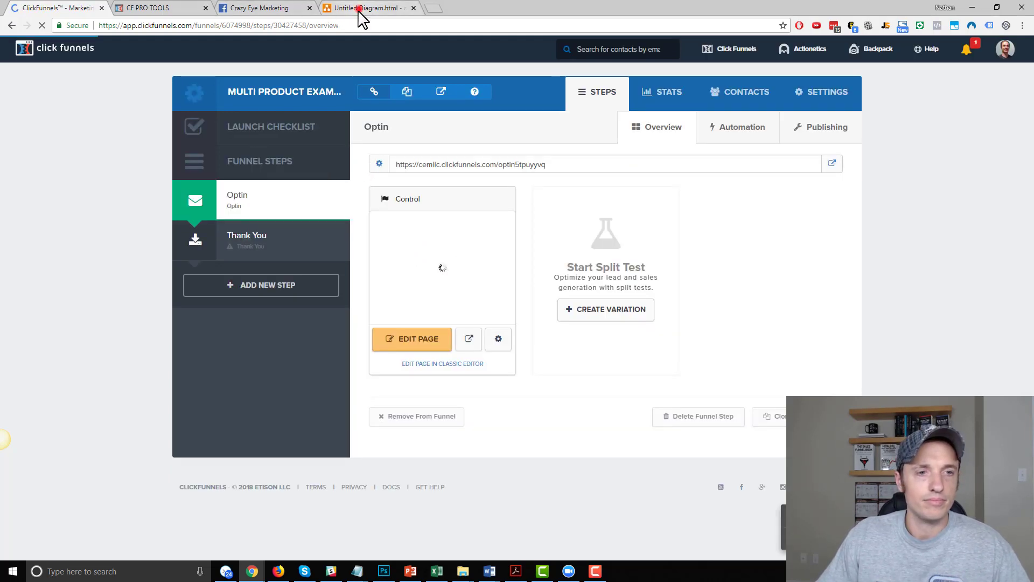
{"action": "left_click", "coordinate": [62, 7]}
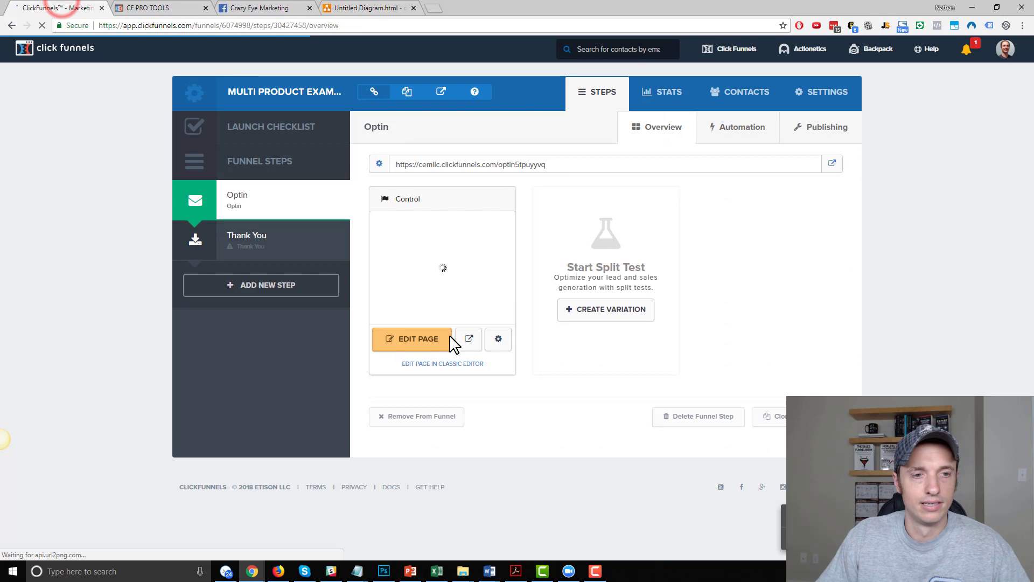
{"action": "left_click", "coordinate": [432, 349]}
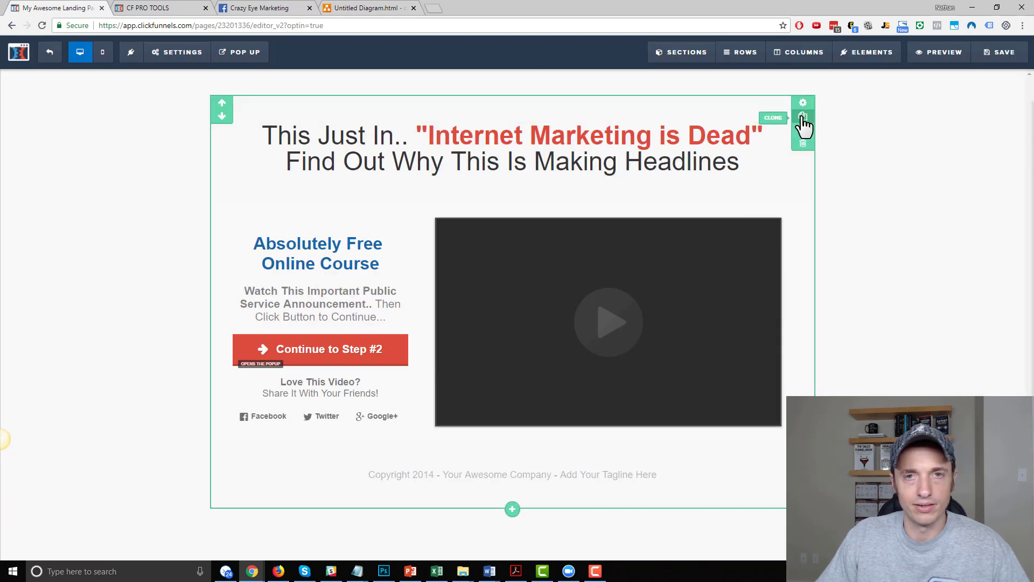
Step: Replace the template section with a full-width section, a 1-column row and a button element
{"action": "left_click", "coordinate": [802, 143]}
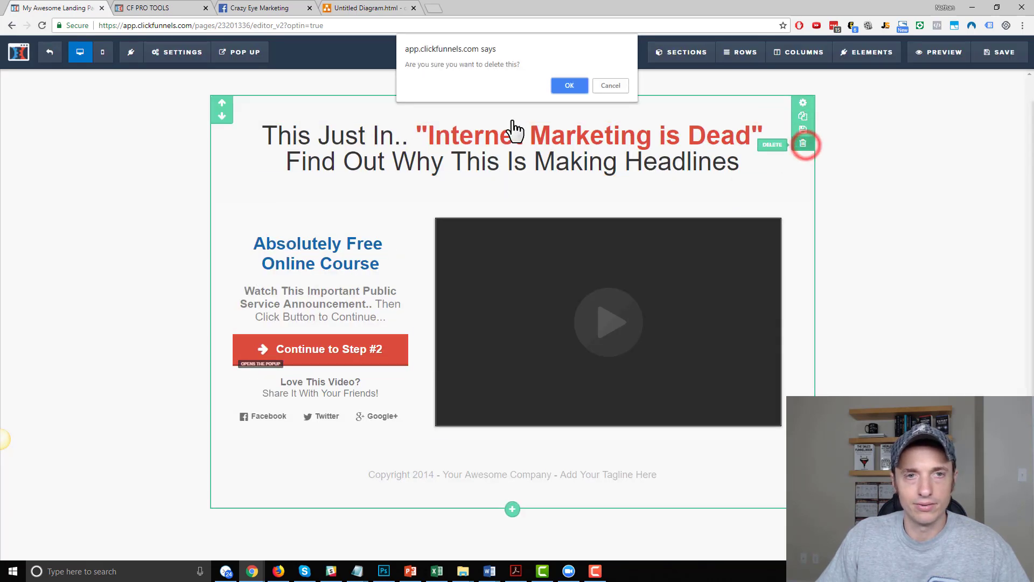
{"action": "left_click", "coordinate": [570, 85]}
{"action": "left_click", "coordinate": [534, 95]}
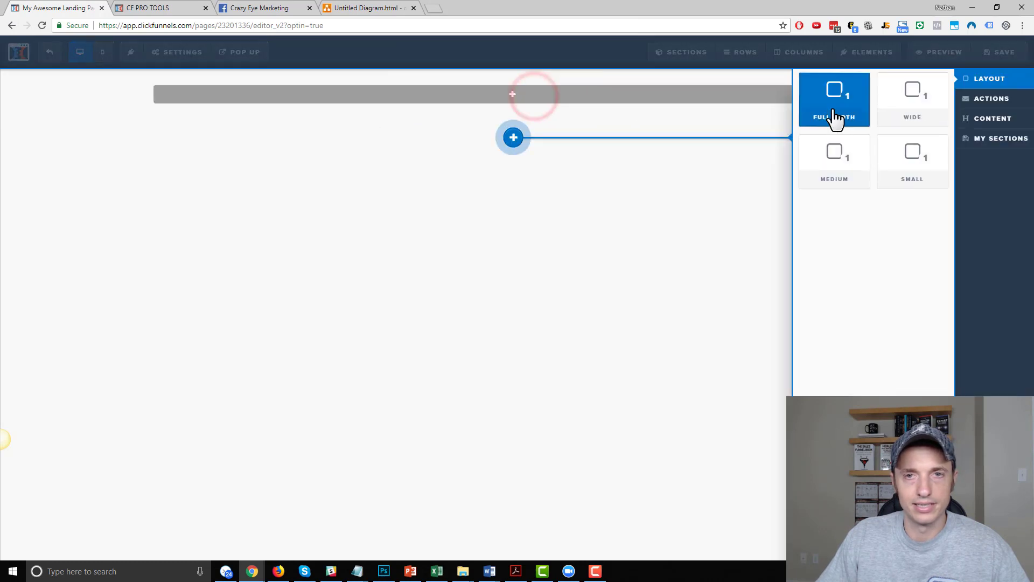
{"action": "left_click", "coordinate": [841, 103]}
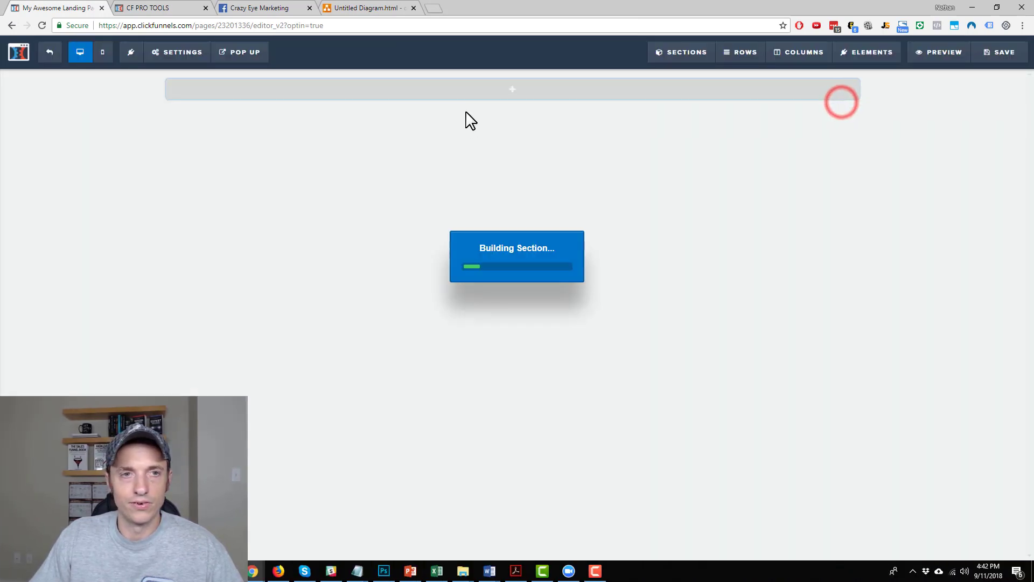
{"action": "left_click", "coordinate": [512, 89]}
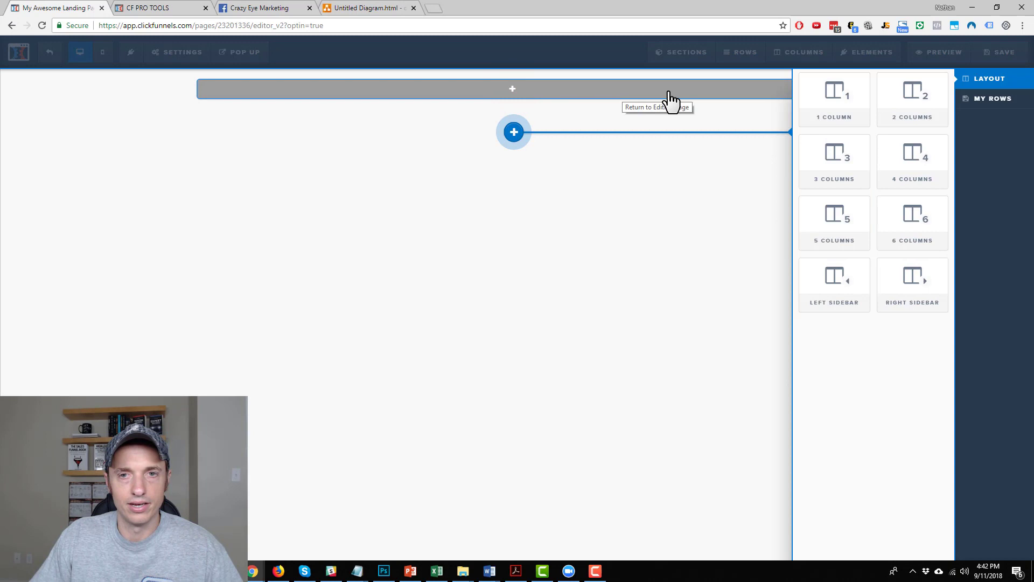
{"action": "left_click", "coordinate": [832, 97]}
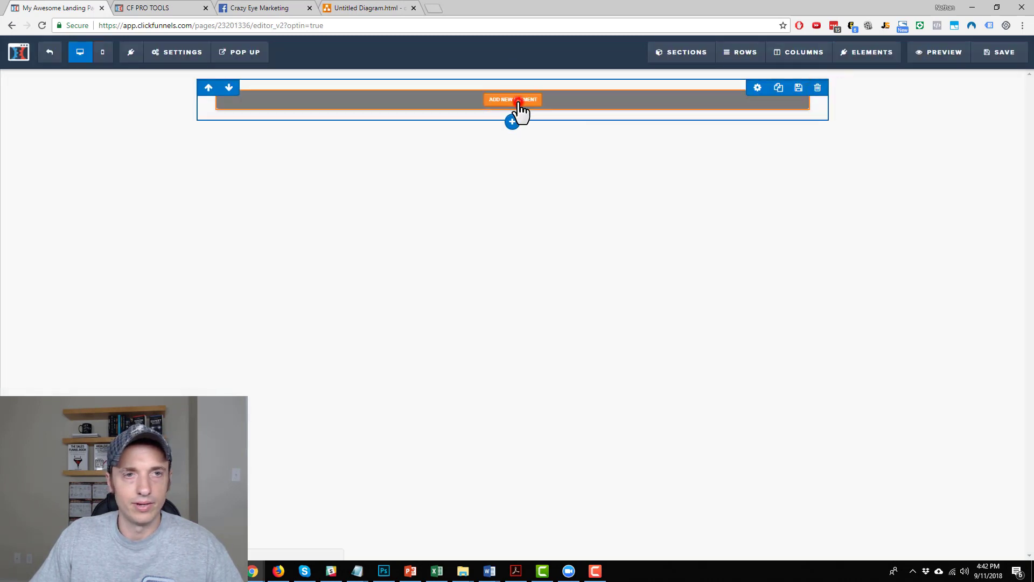
{"action": "left_click", "coordinate": [515, 101]}
{"action": "scroll", "coordinate": [846, 420], "scroll_direction": "down", "scroll_amount": 1}
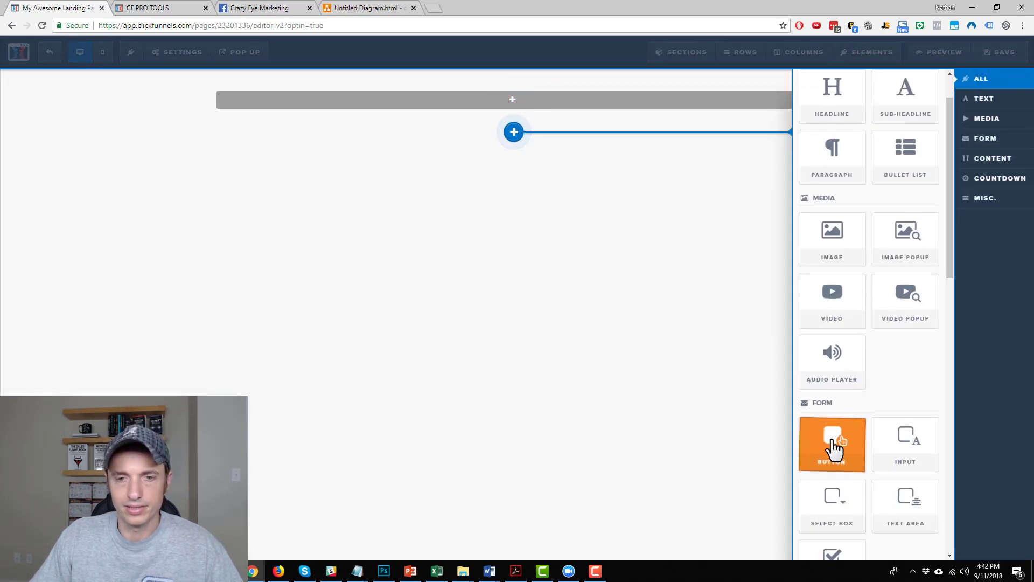
{"action": "left_click", "coordinate": [833, 447]}
{"action": "left_click", "coordinate": [509, 101]}
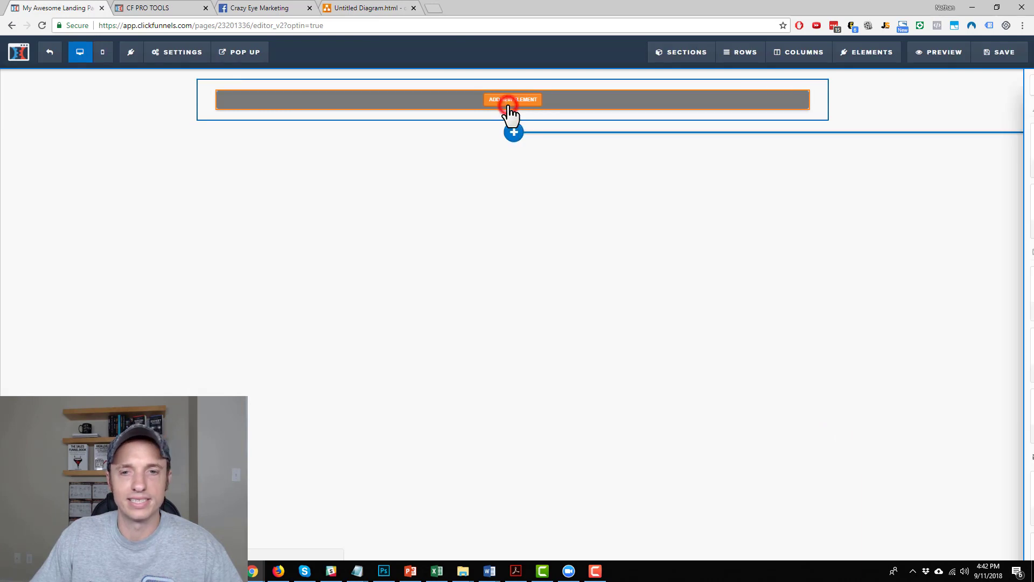
{"action": "left_click", "coordinate": [844, 514]}
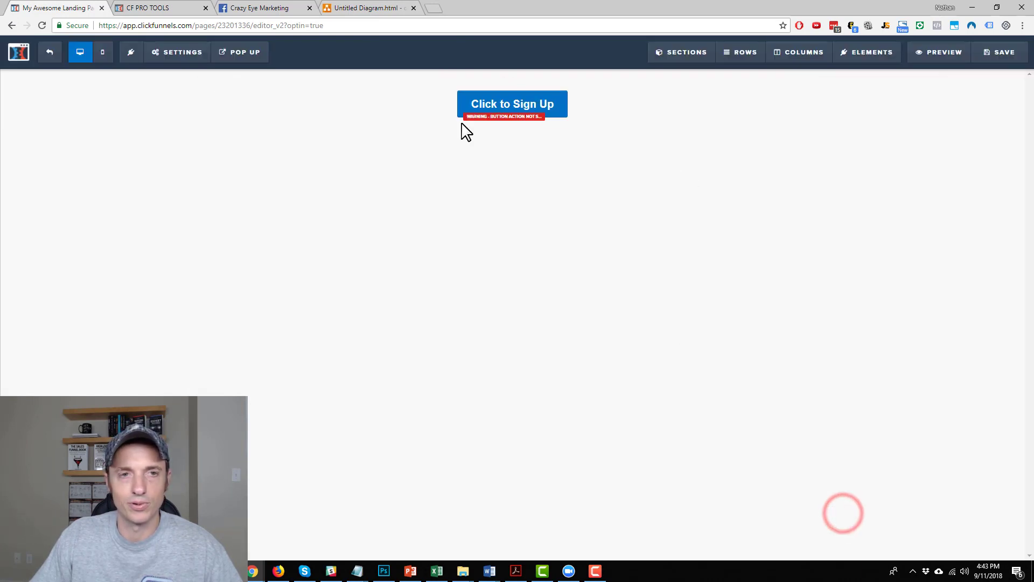
Step: Give the button a teal-green (#42b99f) background and the label 'Green Shirt'
{"action": "left_click", "coordinate": [525, 99]}
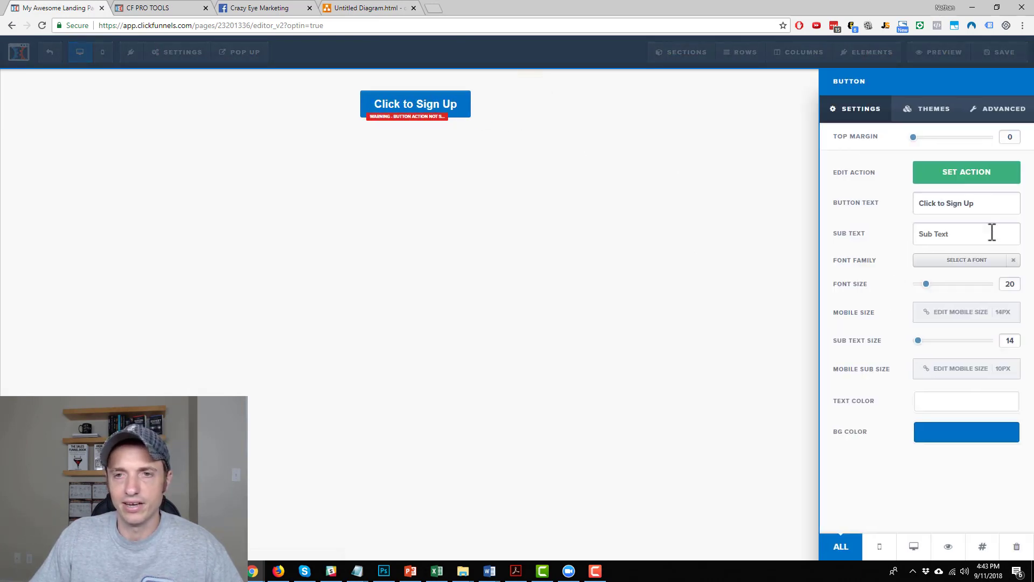
{"action": "left_click", "coordinate": [974, 438]}
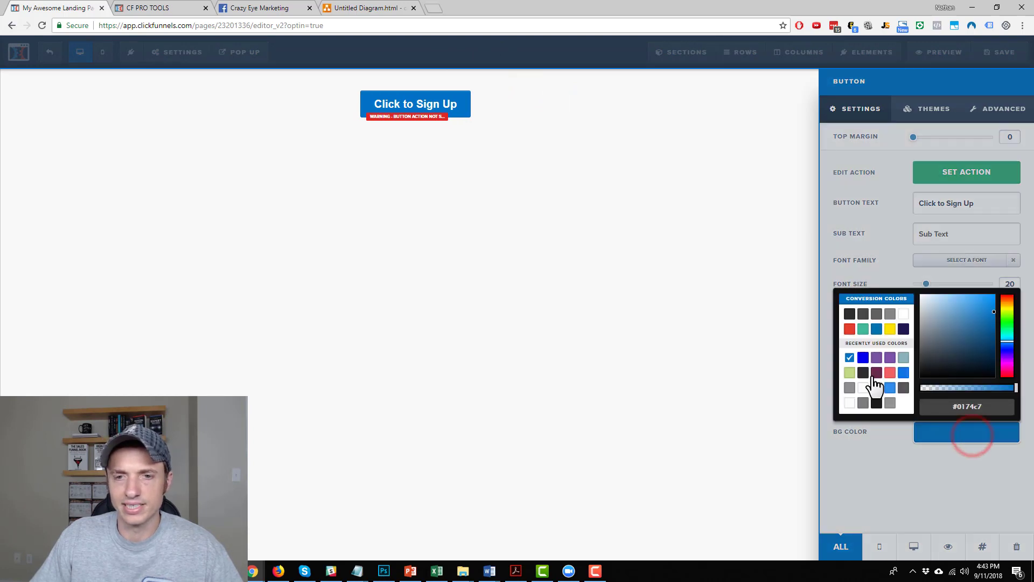
{"action": "left_click", "coordinate": [863, 328]}
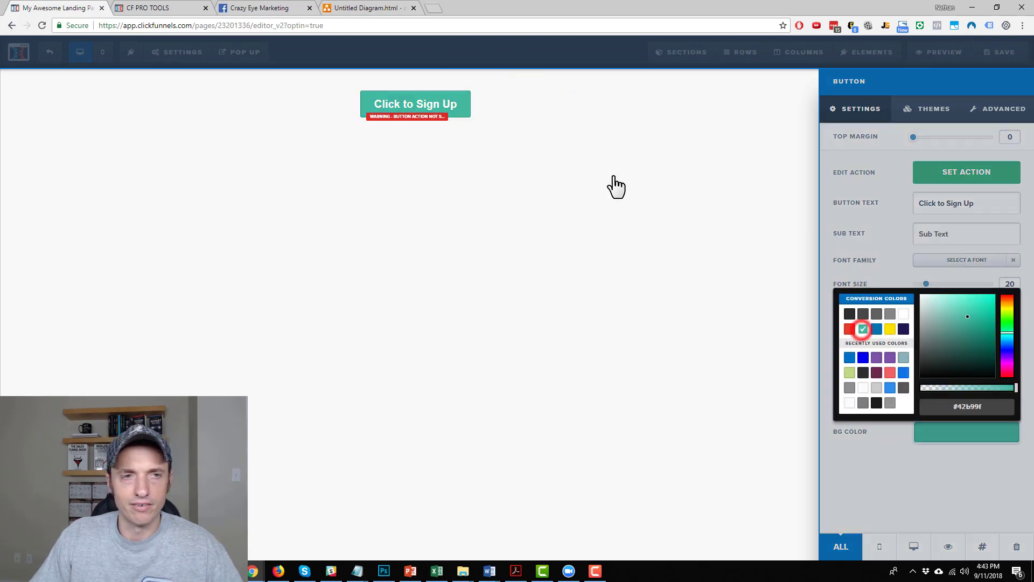
{"action": "left_click", "coordinate": [880, 201]}
{"action": "left_click_drag", "start_coordinate": [999, 203], "coordinate": [848, 205]}
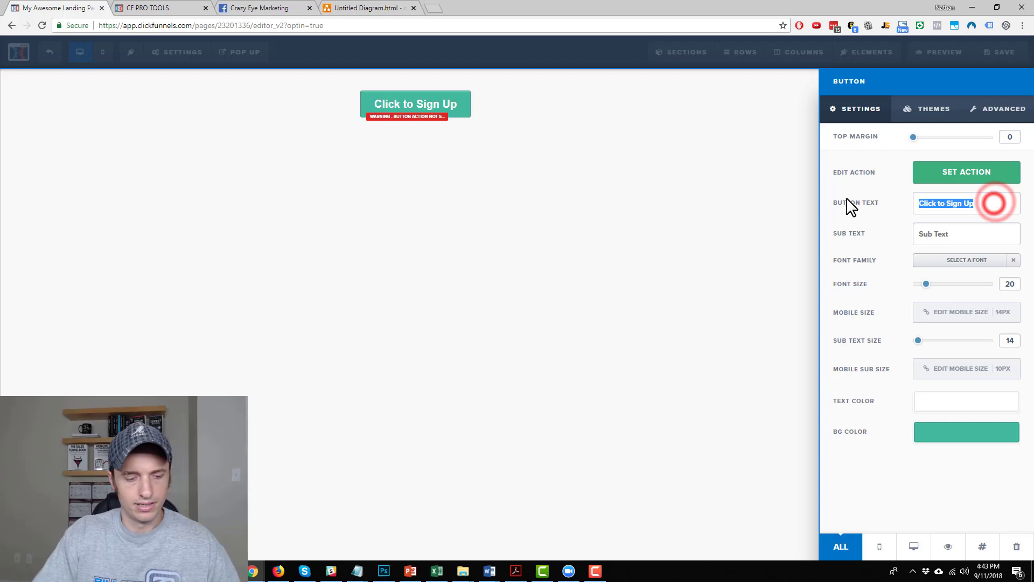
{"action": "type", "text": "Green Shirt"}
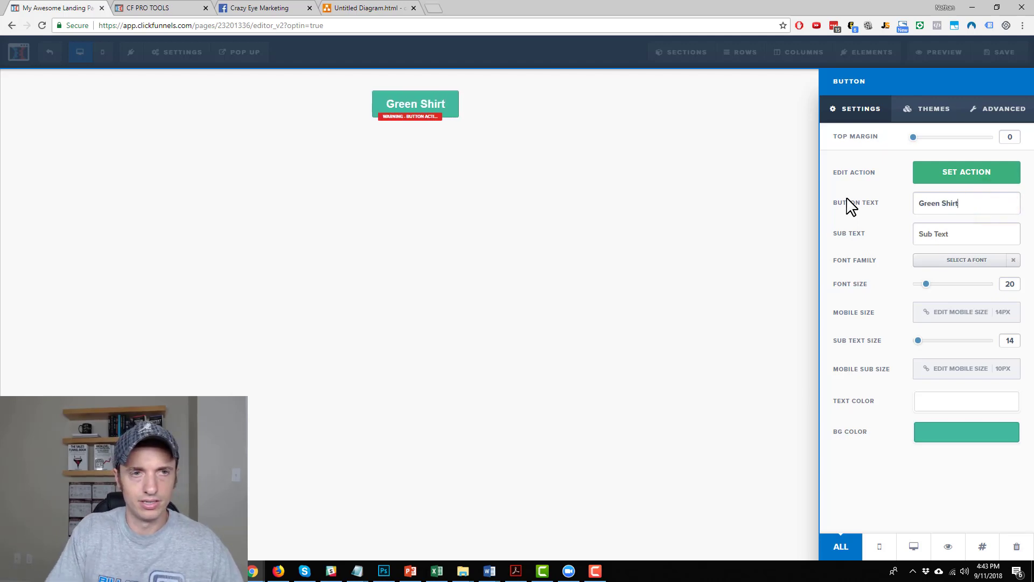
{"action": "left_click", "coordinate": [555, 139]}
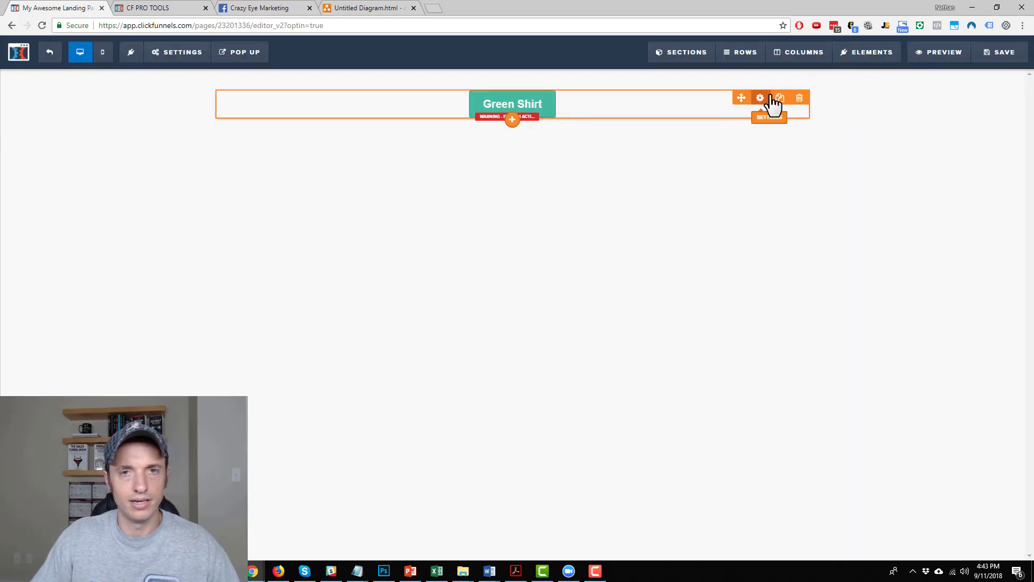
Step: Duplicate the Green Shirt button as a blue 'Blue Shirt' button with 20 top margin
{"action": "left_click", "coordinate": [780, 96]}
{"action": "mouse_move", "coordinate": [757, 132]}
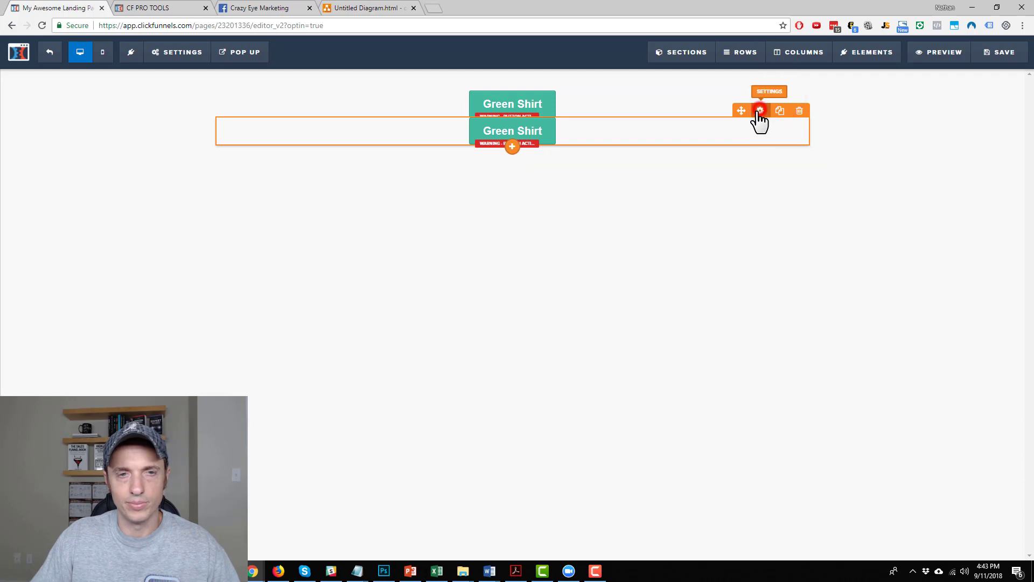
{"action": "left_click", "coordinate": [757, 109]}
{"action": "left_click_drag", "start_coordinate": [916, 137], "coordinate": [925, 143]}
{"action": "left_click", "coordinate": [977, 433]}
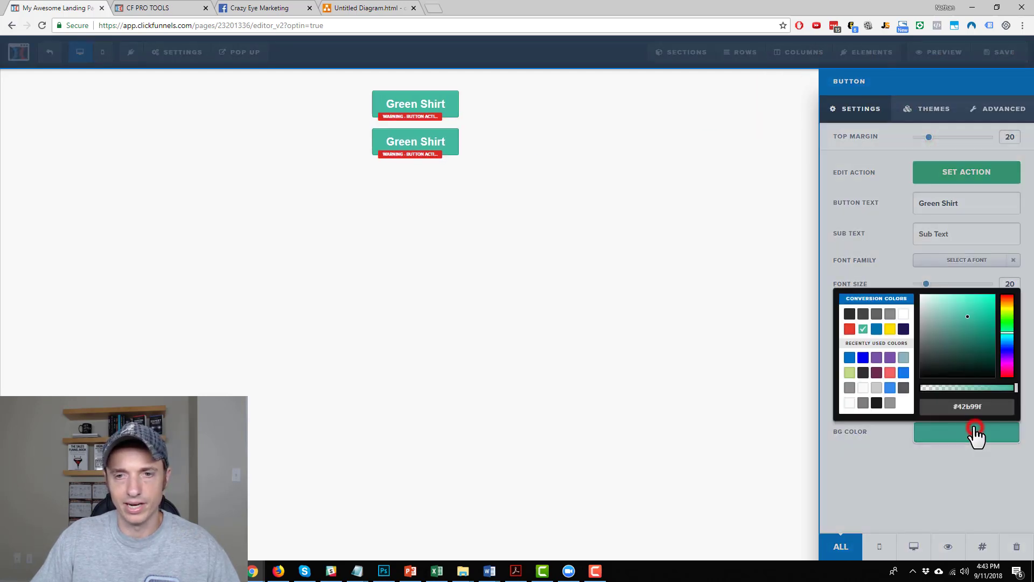
{"action": "left_click", "coordinate": [876, 329]}
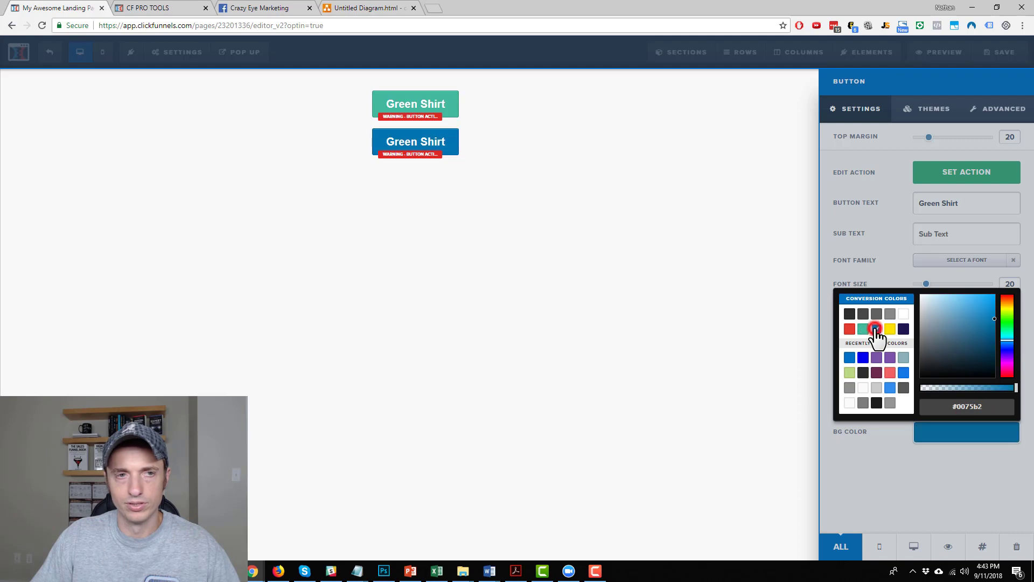
{"action": "left_click", "coordinate": [940, 203]}
{"action": "double_click", "coordinate": [939, 203]}
{"action": "type", "text": "Blue"}
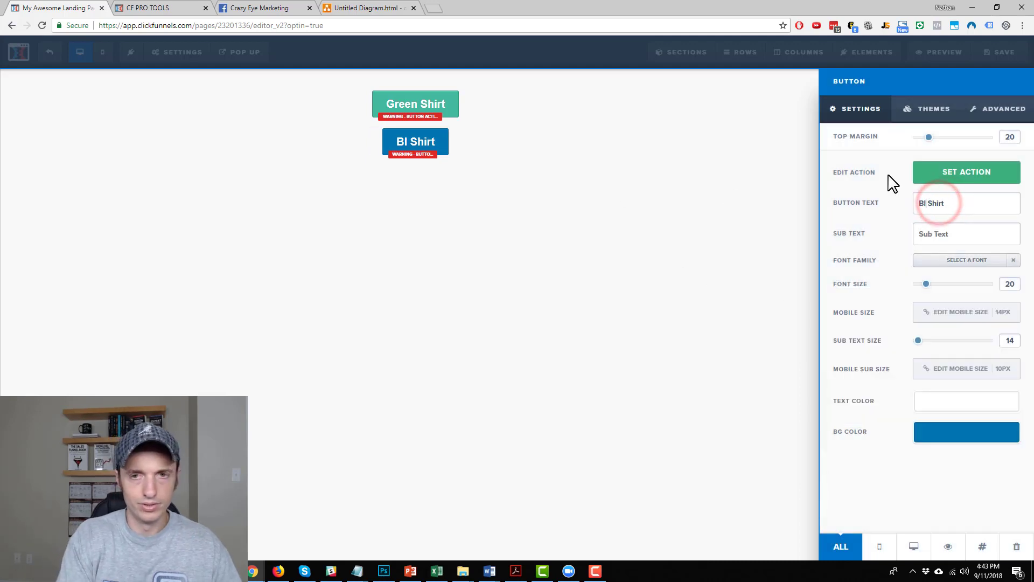
{"action": "left_click", "coordinate": [562, 160]}
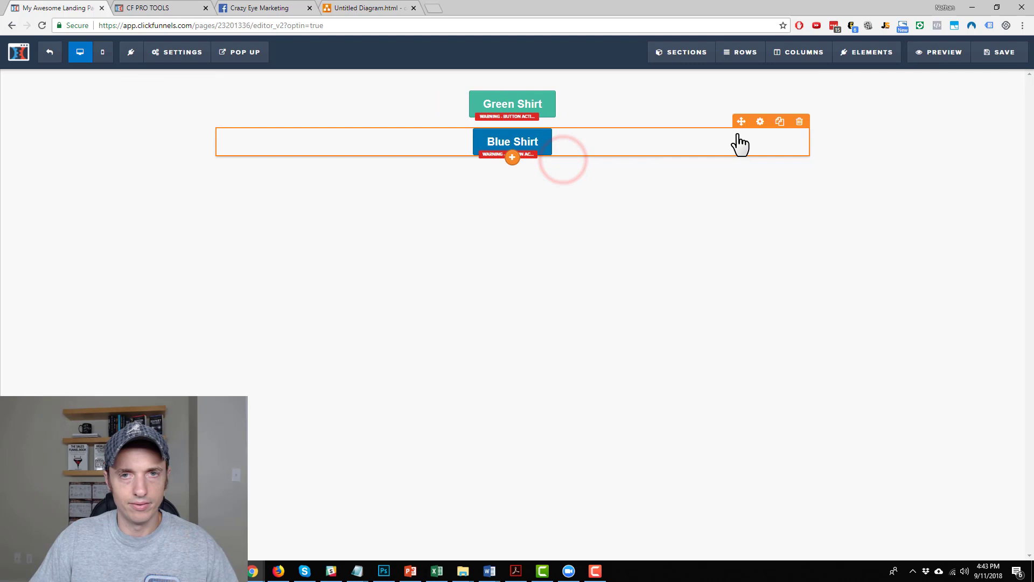
Step: Duplicate the Blue Shirt button as a red-background 'Red Shirt' button
{"action": "left_click", "coordinate": [779, 124]}
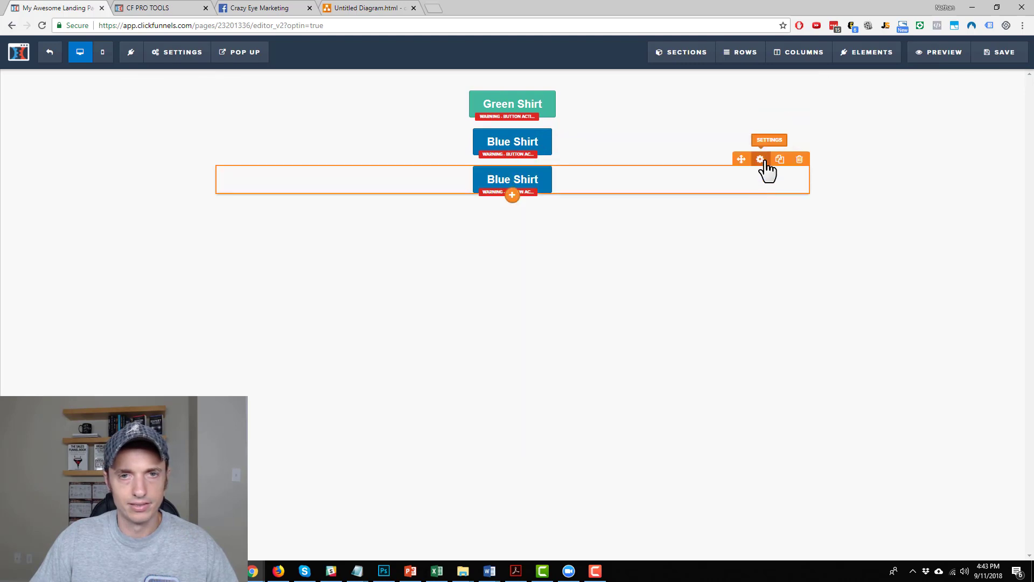
{"action": "left_click", "coordinate": [768, 161]}
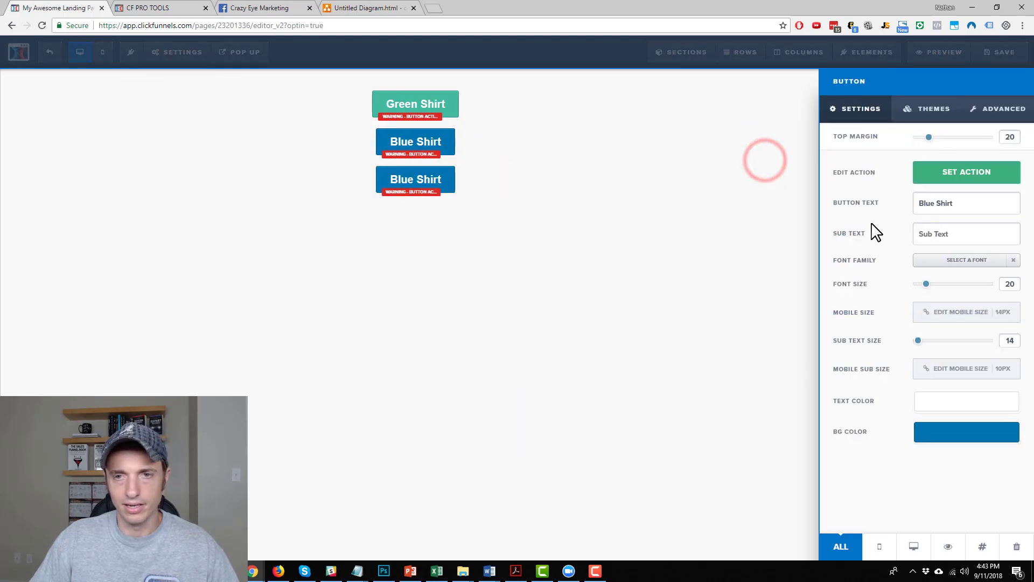
{"action": "double_click", "coordinate": [932, 202]}
{"action": "type", "text": "Red"}
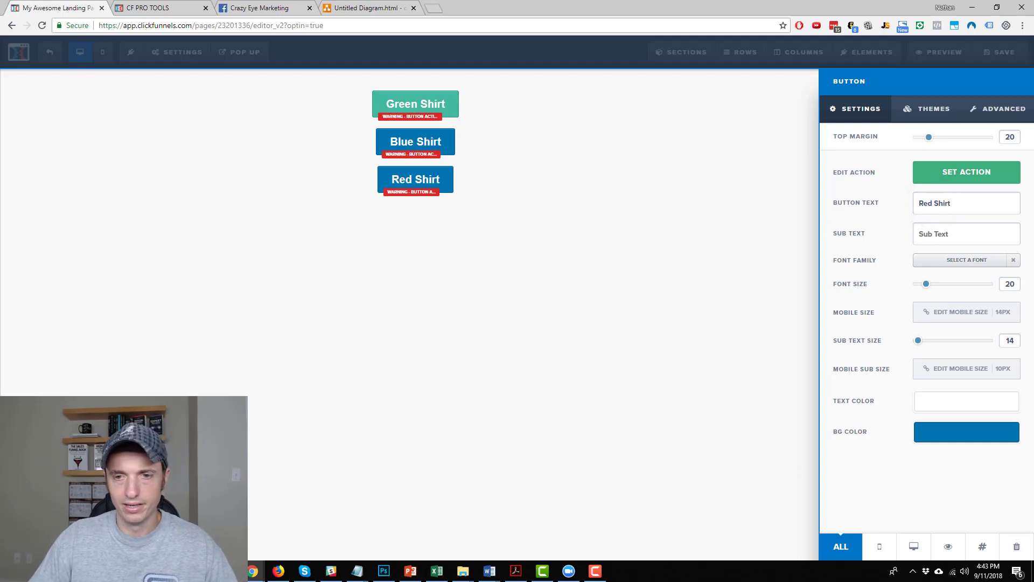
{"action": "left_click", "coordinate": [995, 443]}
{"action": "left_click", "coordinate": [850, 329]}
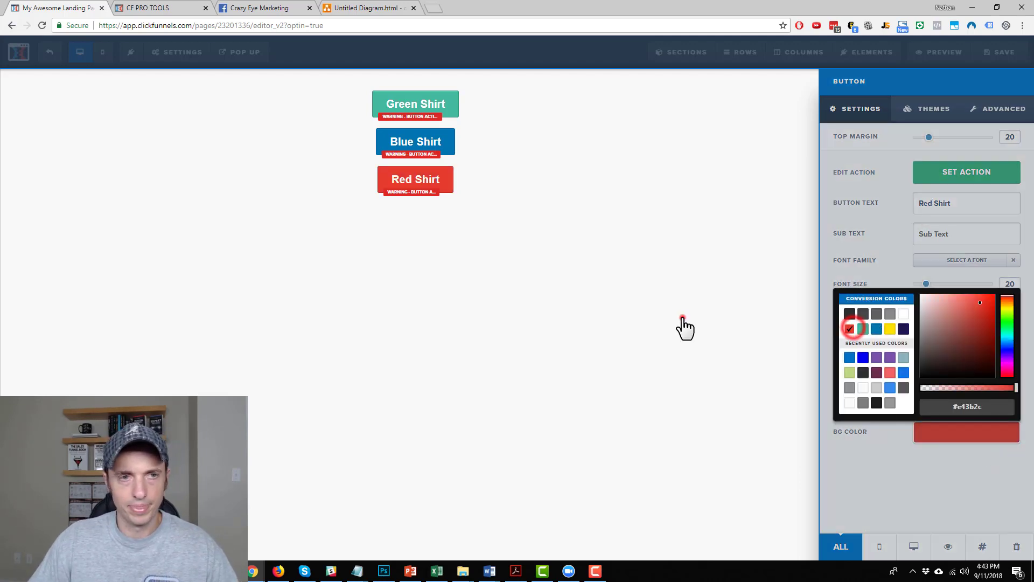
{"action": "left_click", "coordinate": [683, 318]}
Step: Save the sales page with the SEO title 'fdsaf'
{"action": "left_click", "coordinate": [376, 10]}
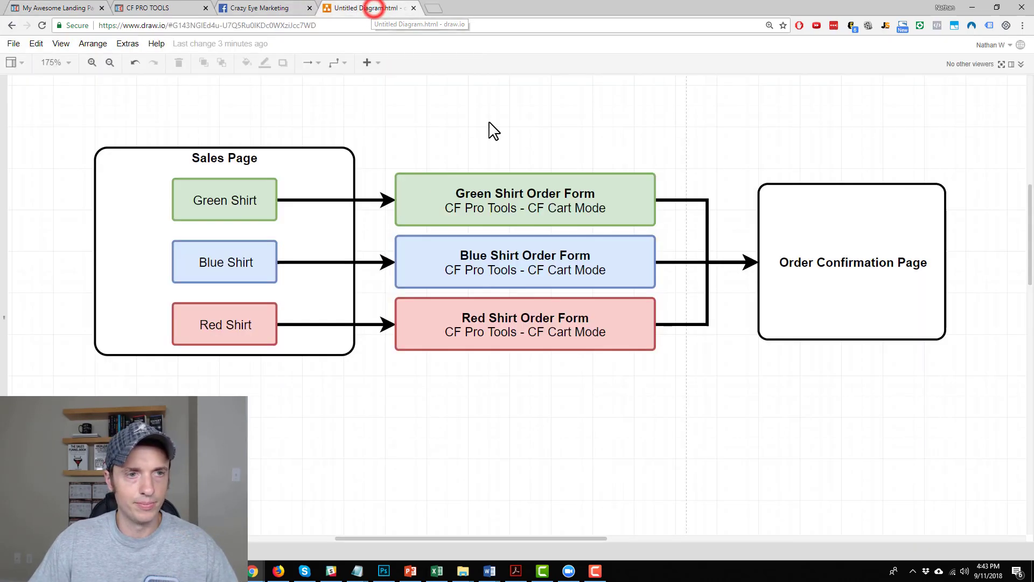
{"action": "left_click", "coordinate": [53, 10]}
{"action": "left_click", "coordinate": [1005, 54]}
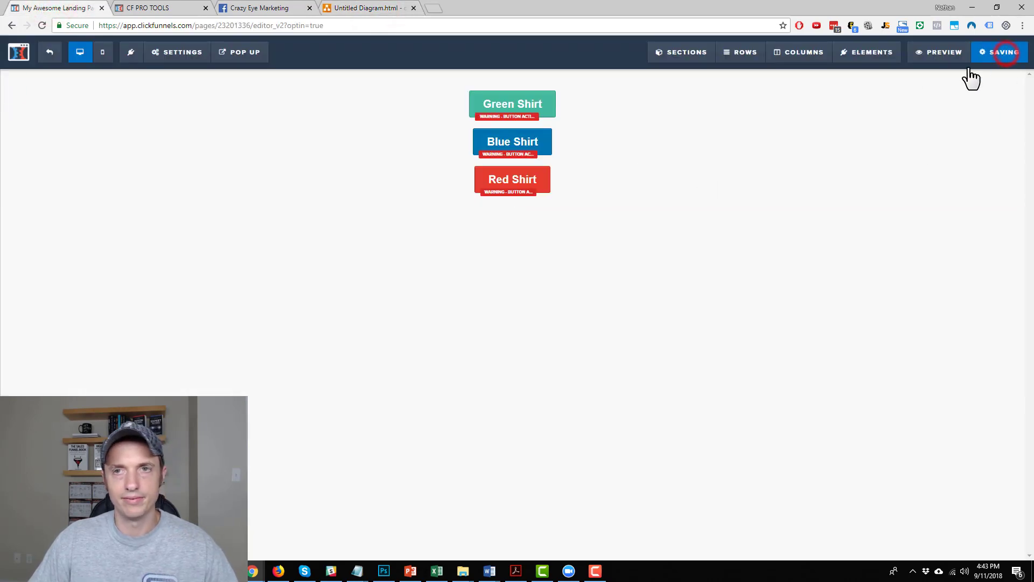
{"action": "type", "text": "fdsaf"}
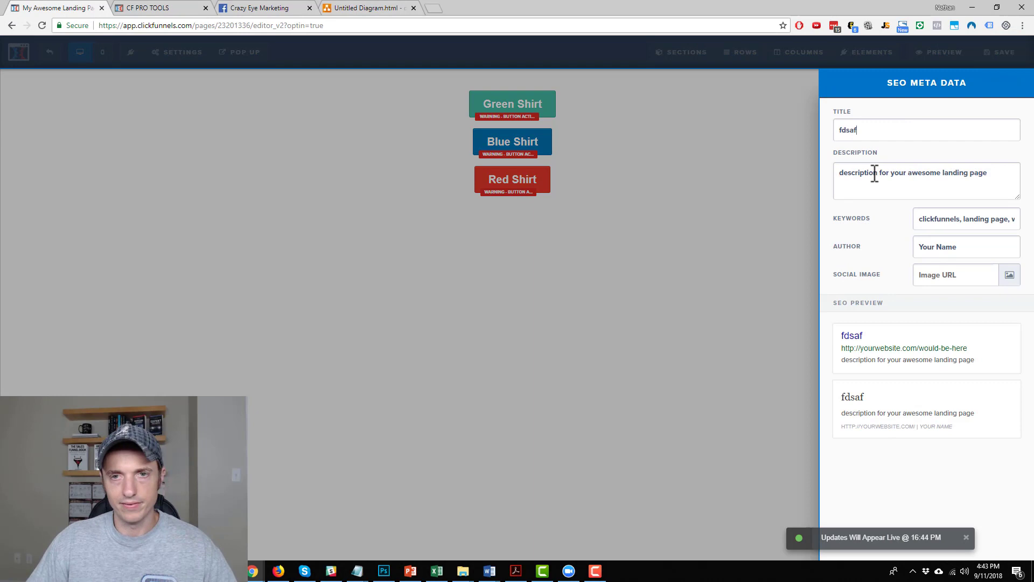
{"action": "left_click", "coordinate": [768, 229]}
{"action": "left_click", "coordinate": [1013, 57]}
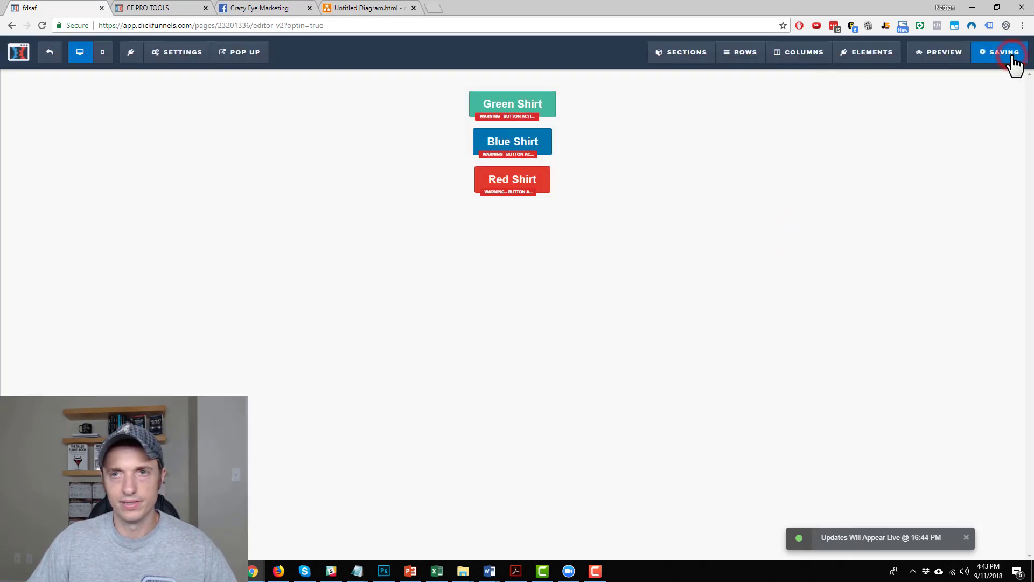
Step: Open the funnel's Thank You step and browse the Sales > Order Form templates
{"action": "left_click", "coordinate": [49, 52]}
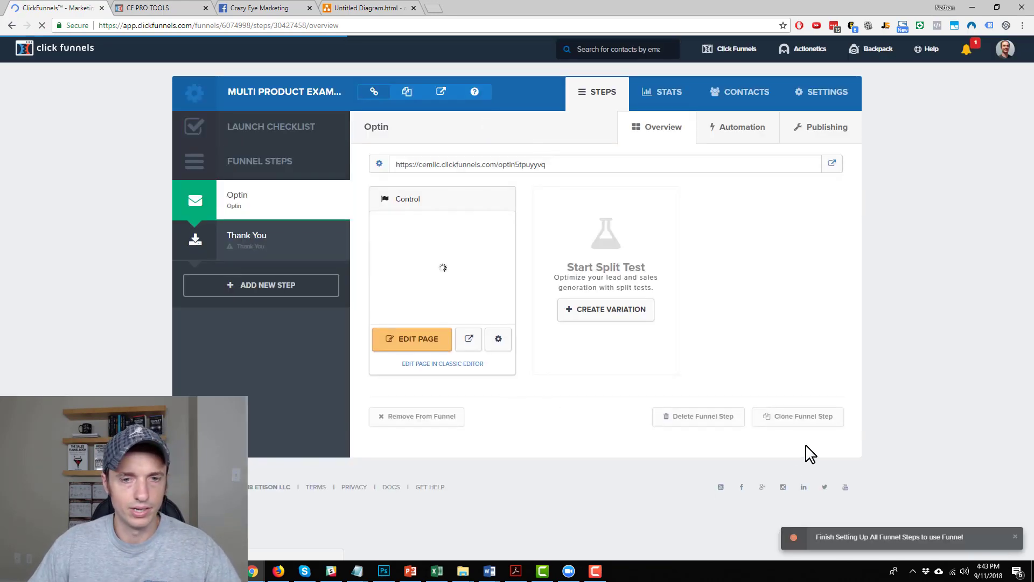
{"action": "left_click", "coordinate": [255, 246]}
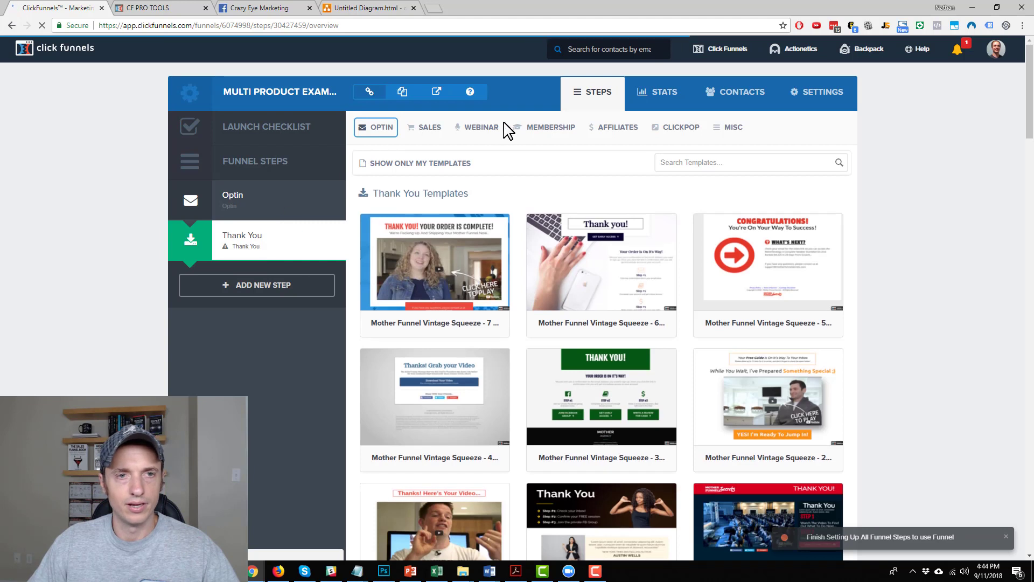
{"action": "mouse_move", "coordinate": [514, 132]}
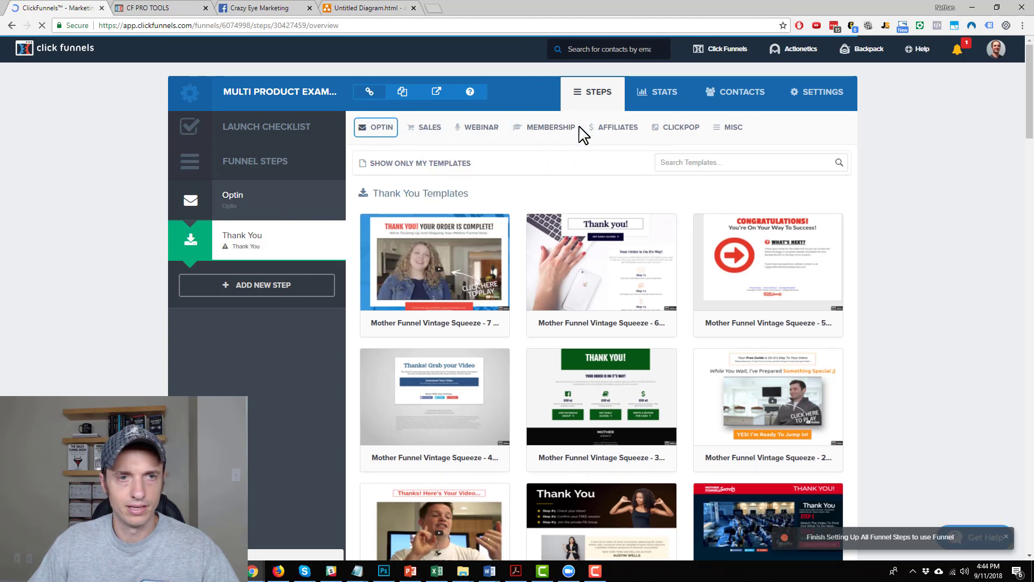
{"action": "mouse_move", "coordinate": [427, 126]}
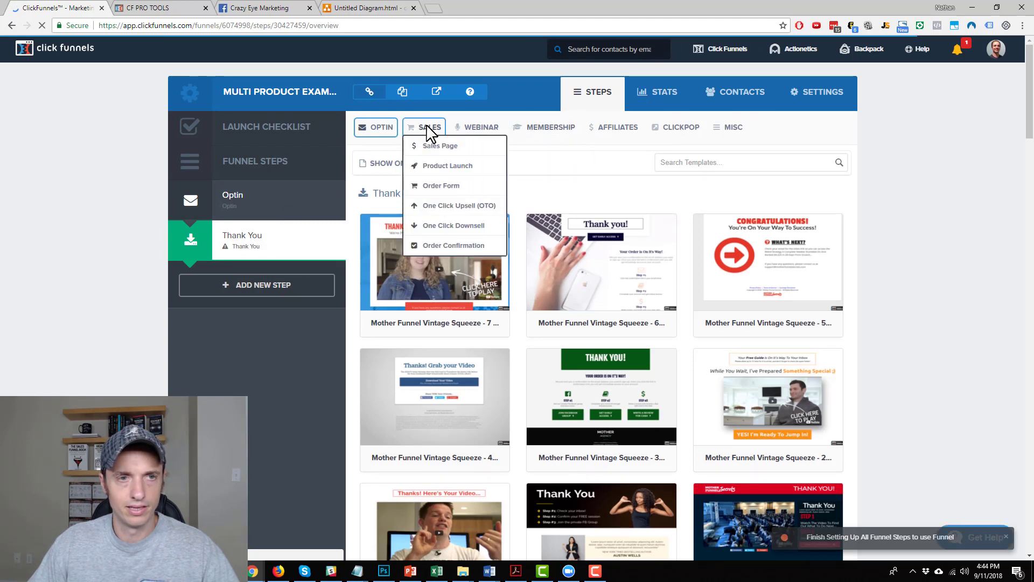
{"action": "left_click", "coordinate": [441, 185]}
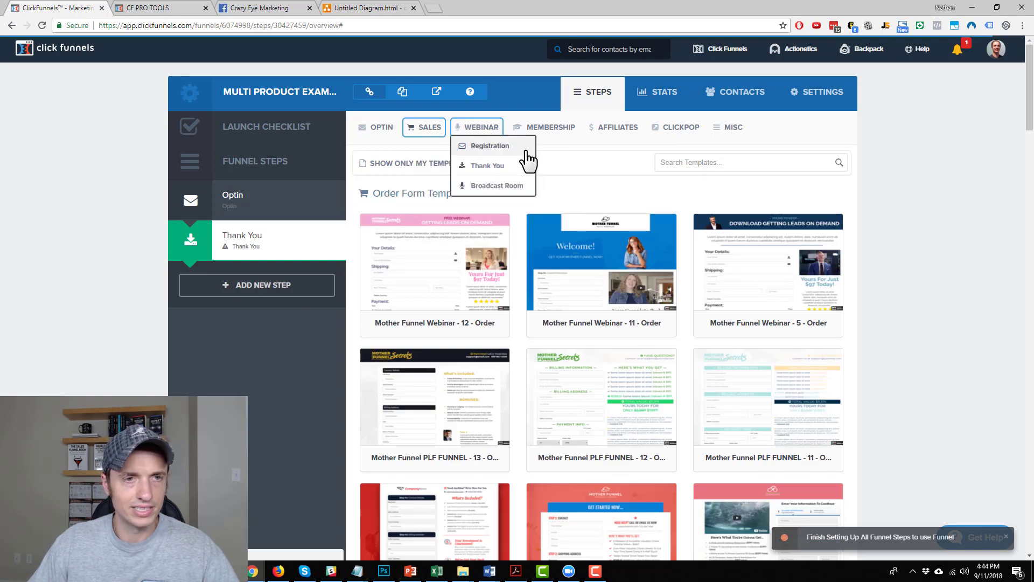
Step: Apply the Skinny Order Form template and open the resulting order page in the editor
{"action": "scroll", "coordinate": [985, 235], "scroll_direction": "down", "scroll_amount": 4}
{"action": "scroll", "coordinate": [989, 237], "scroll_direction": "down", "scroll_amount": 15}
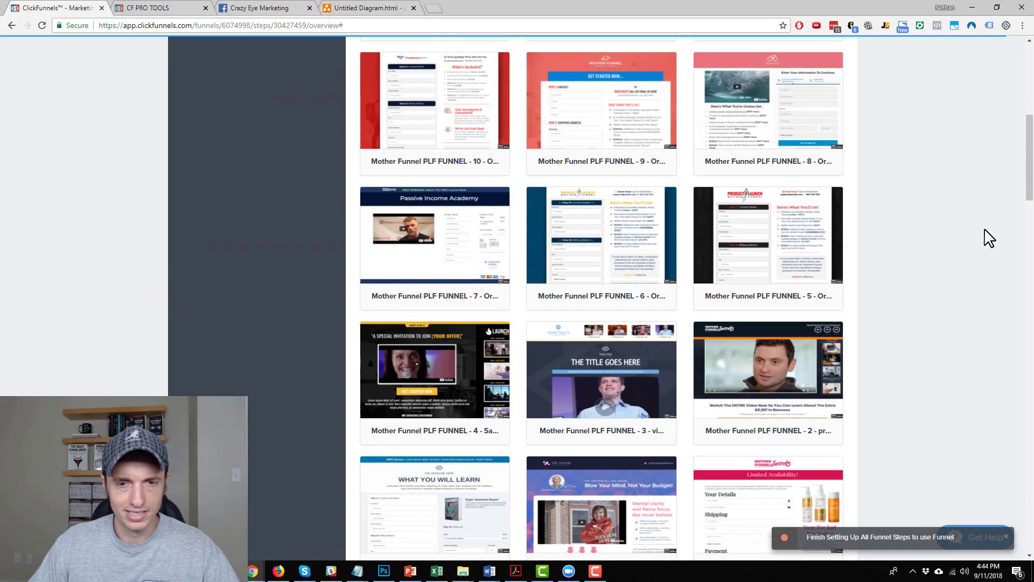
{"action": "scroll", "coordinate": [989, 237], "scroll_direction": "down", "scroll_amount": 20}
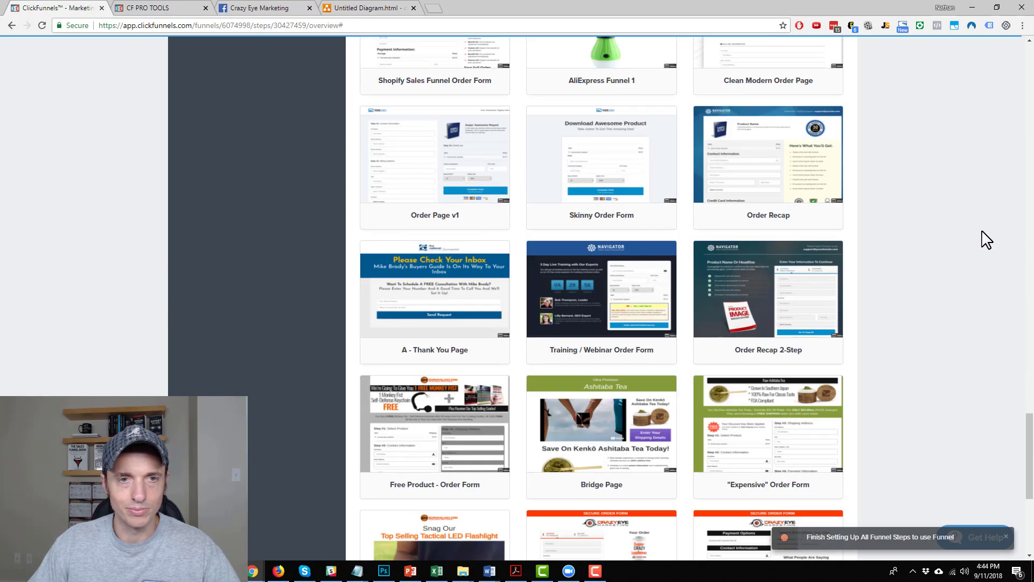
{"action": "mouse_move", "coordinate": [628, 144]}
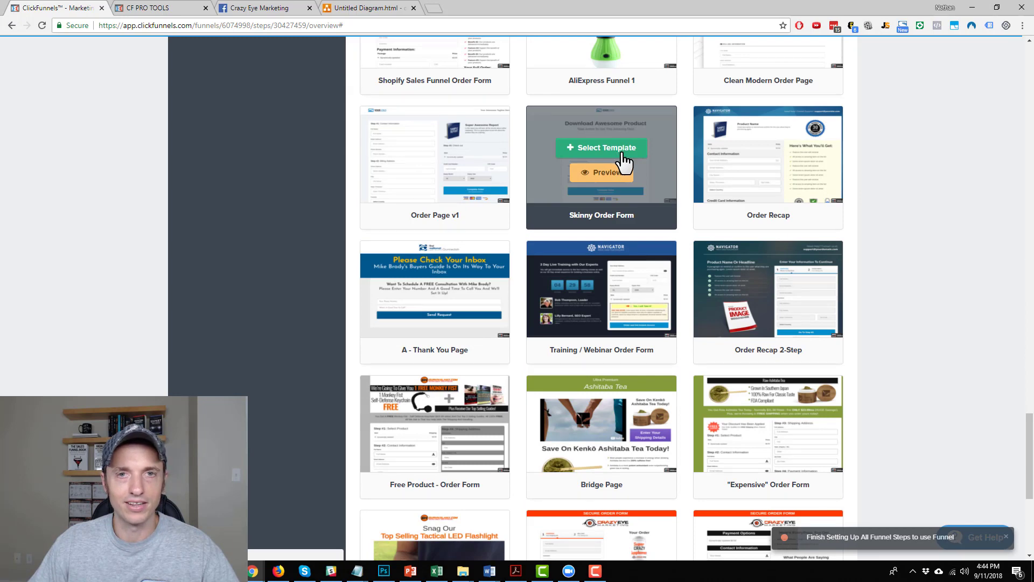
{"action": "scroll", "coordinate": [618, 189], "scroll_direction": "up", "scroll_amount": 1}
{"action": "scroll", "coordinate": [722, 224], "scroll_direction": "up", "scroll_amount": 2}
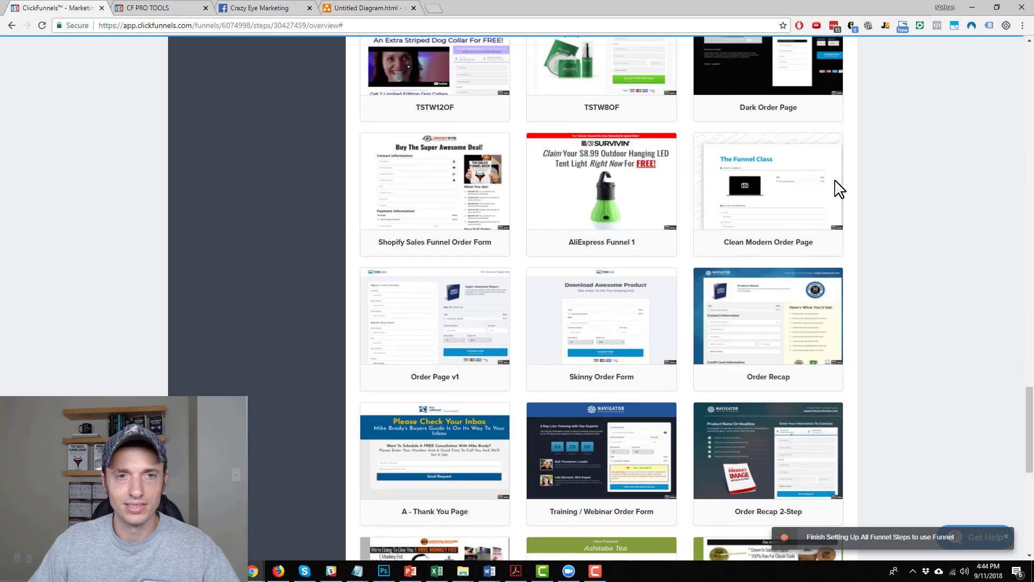
{"action": "left_click", "coordinate": [619, 307]}
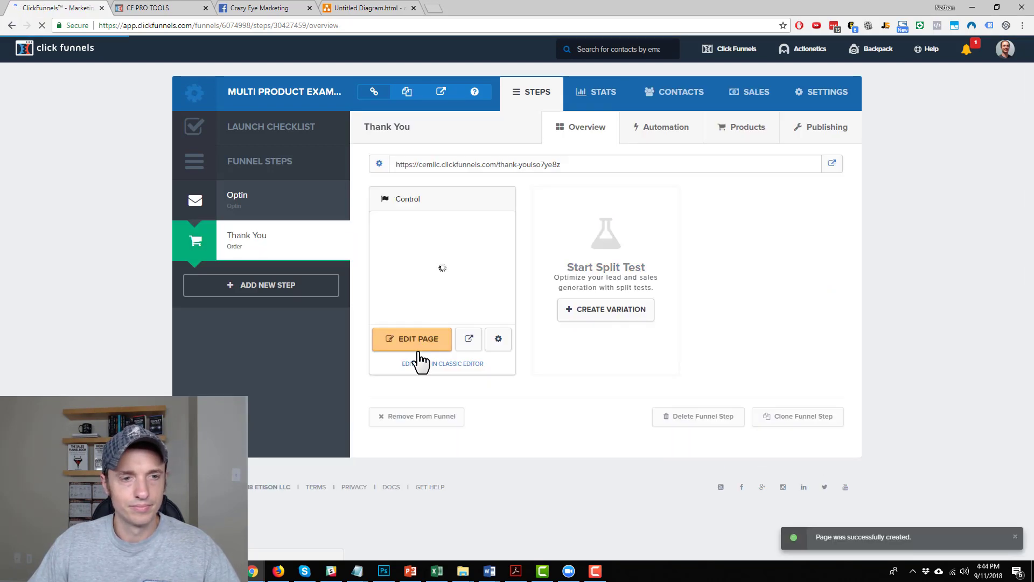
{"action": "left_click", "coordinate": [421, 351]}
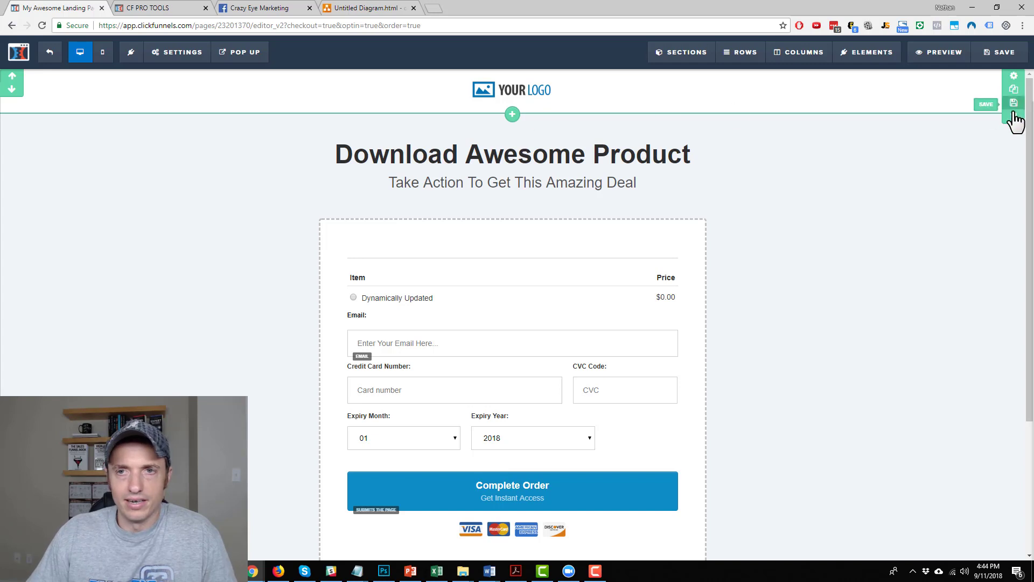
Step: Delete the header, headline, order form and guarantee/footer sections from the order page
{"action": "left_click", "coordinate": [1014, 114]}
{"action": "left_click", "coordinate": [572, 85]}
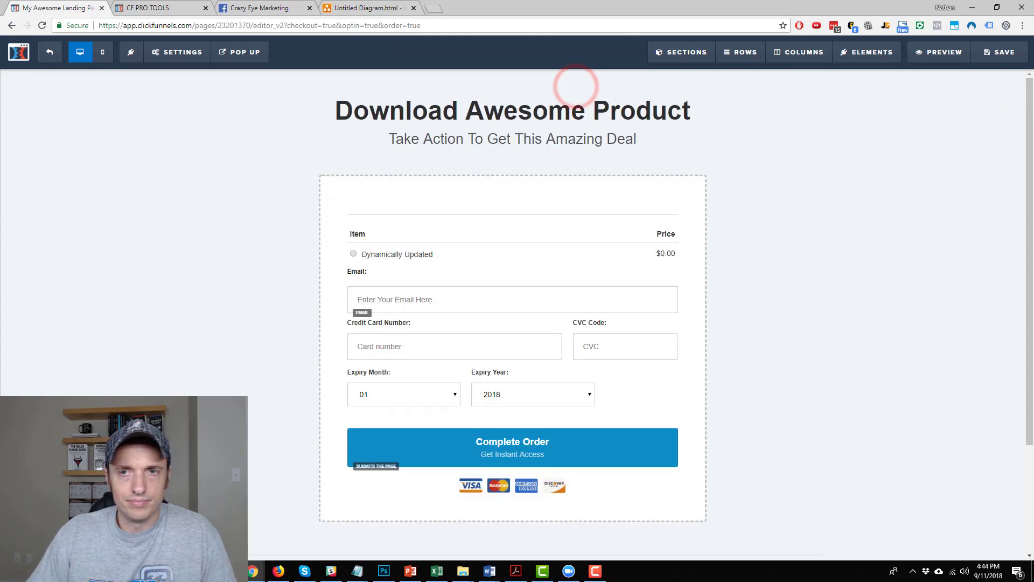
{"action": "left_click", "coordinate": [1011, 119]}
{"action": "left_click", "coordinate": [575, 86]}
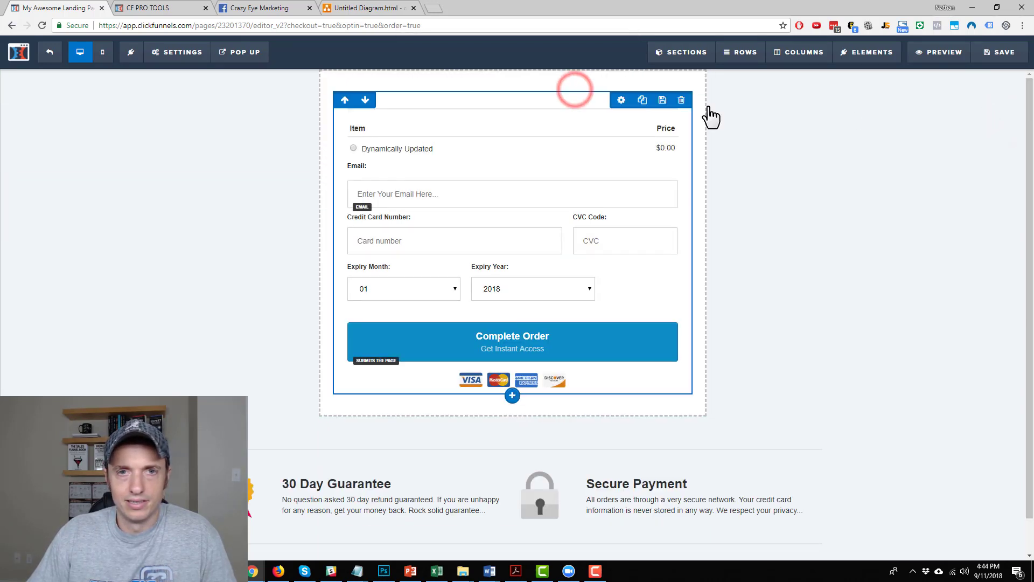
{"action": "left_click", "coordinate": [696, 117]}
{"action": "left_click", "coordinate": [568, 84]}
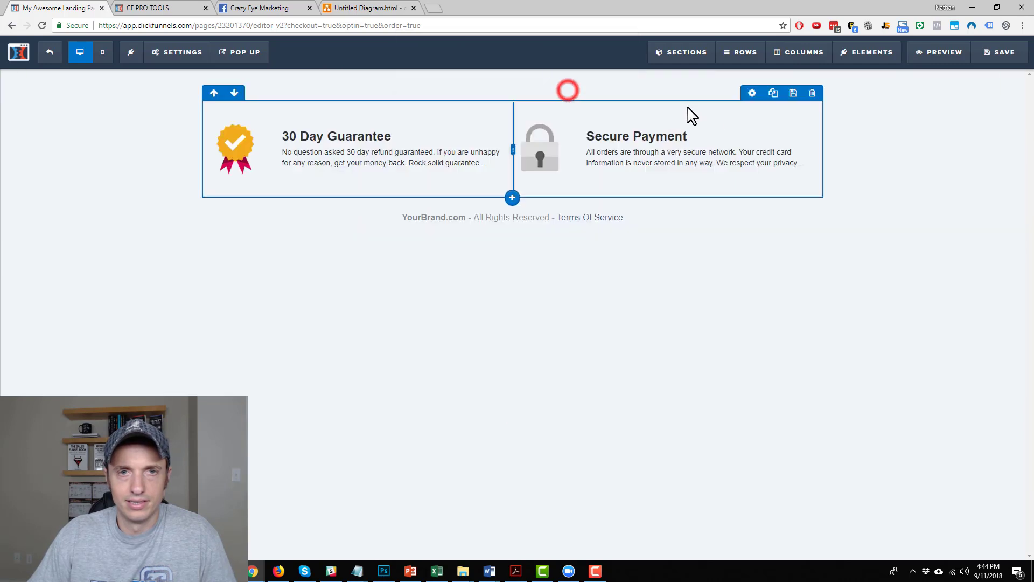
{"action": "left_click", "coordinate": [1012, 116]}
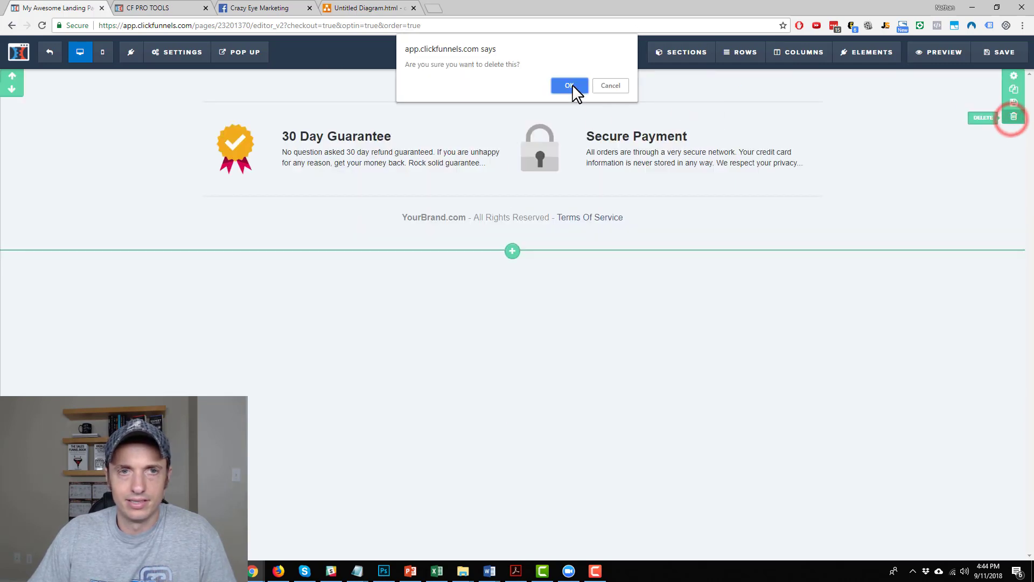
{"action": "left_click", "coordinate": [572, 85]}
Step: Add a full-width section containing one single-column row
{"action": "left_click", "coordinate": [490, 93]}
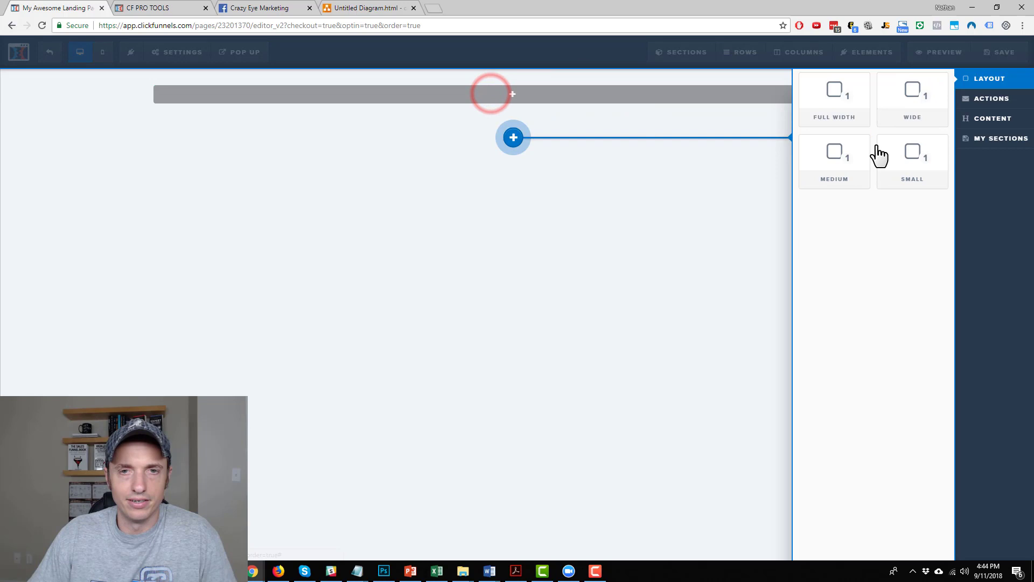
{"action": "left_click", "coordinate": [848, 93]}
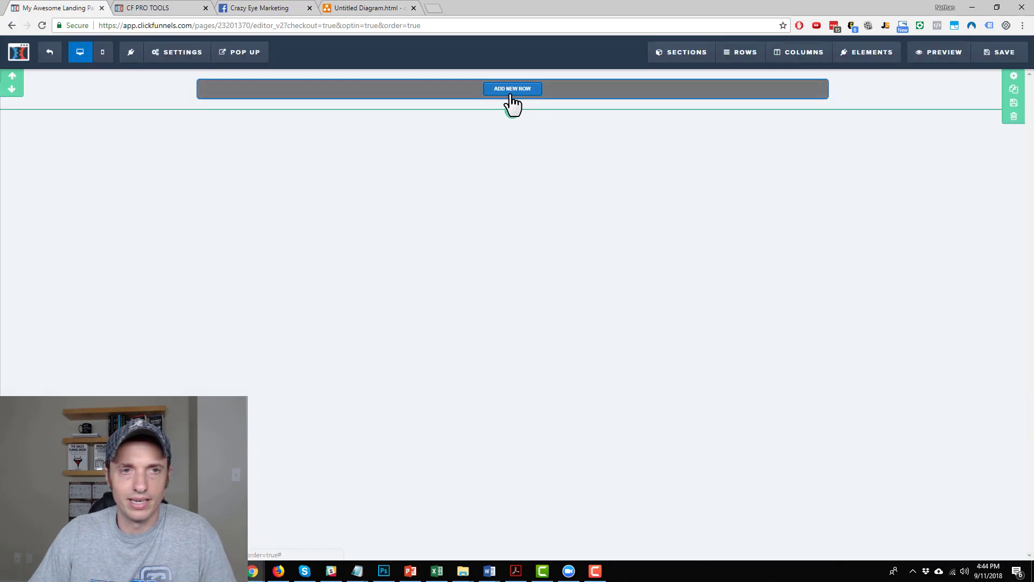
{"action": "left_click", "coordinate": [512, 92]}
{"action": "left_click", "coordinate": [838, 114]}
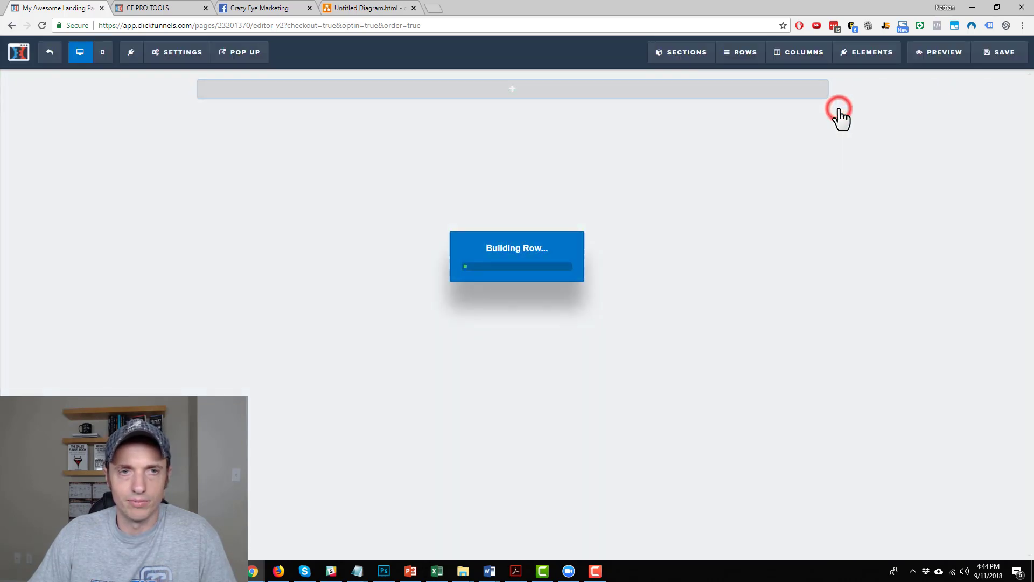
{"action": "left_click", "coordinate": [512, 99]}
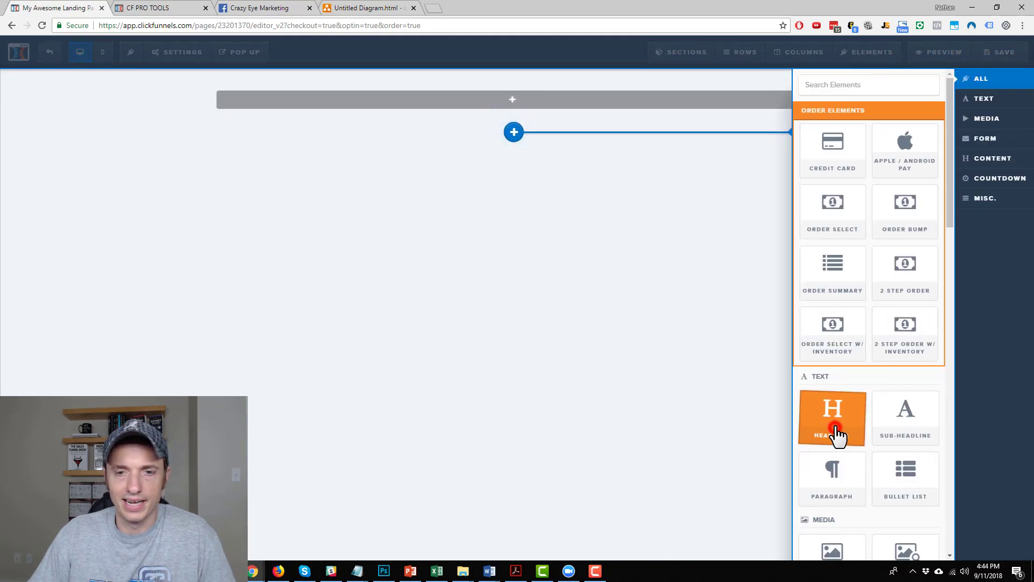
Step: Add a 'Green Shirt' headline with a 2 Step Order form beneath it
{"action": "left_click", "coordinate": [835, 428]}
{"action": "left_click", "coordinate": [510, 100]}
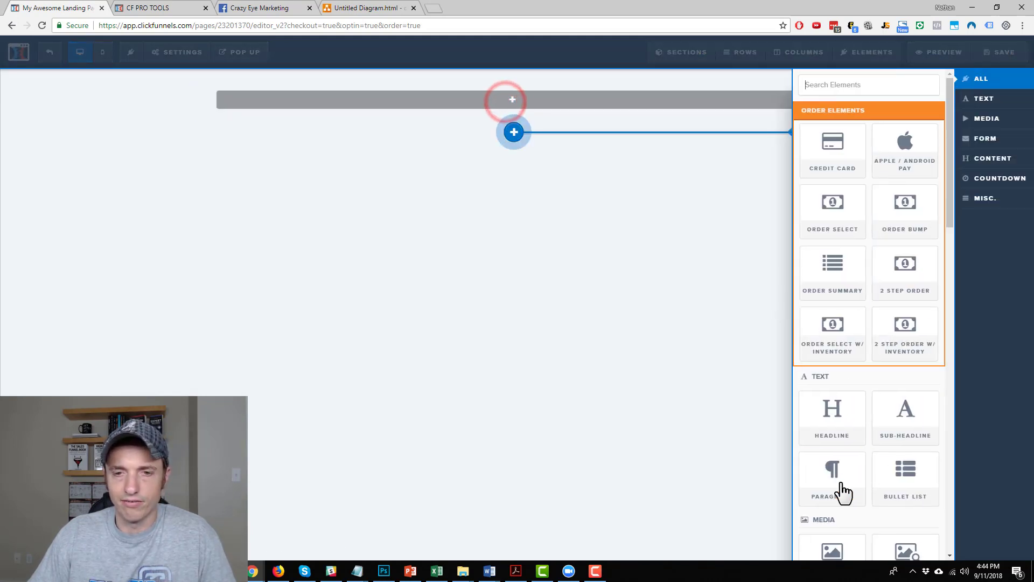
{"action": "left_click", "coordinate": [835, 428]}
{"action": "double_click", "coordinate": [513, 94]}
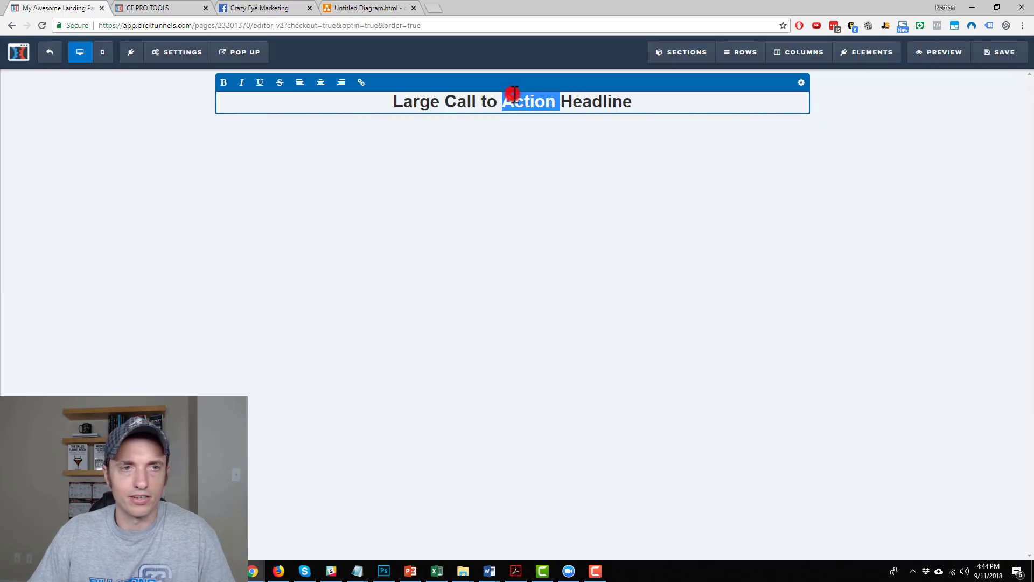
{"action": "triple_click", "coordinate": [514, 94]}
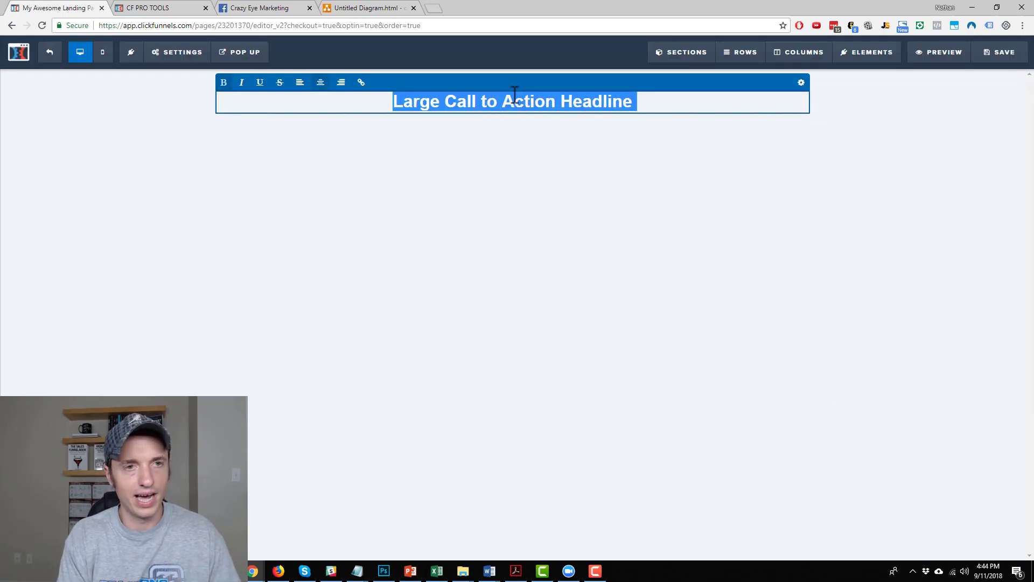
{"action": "type", "text": "Green Shirt"}
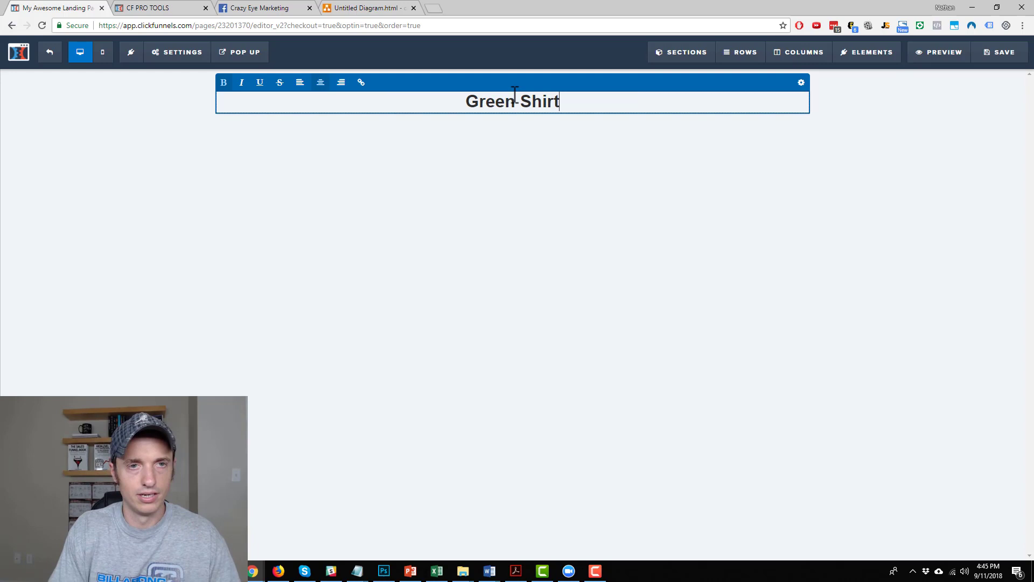
{"action": "left_click", "coordinate": [705, 196]}
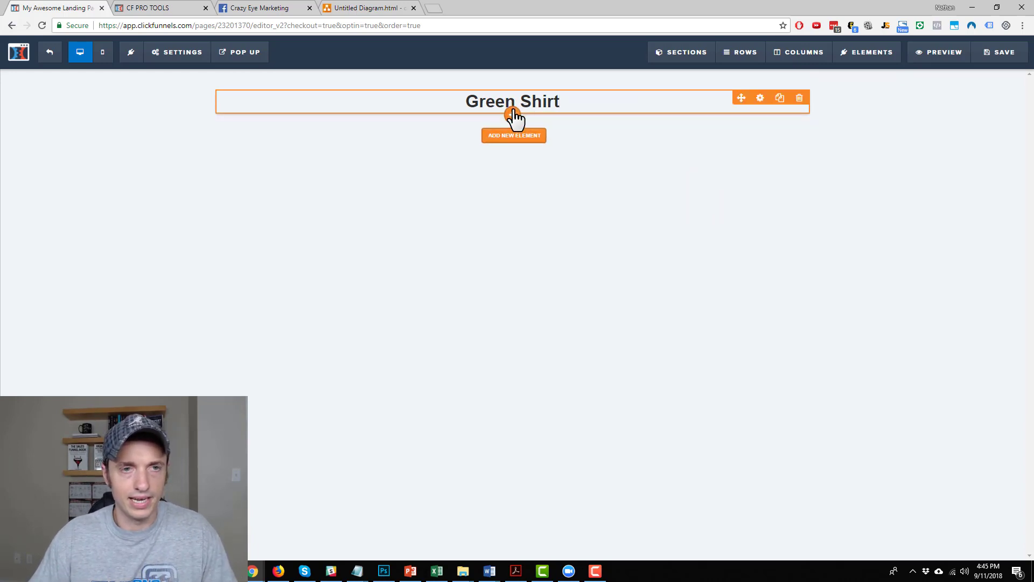
{"action": "left_click", "coordinate": [512, 113]}
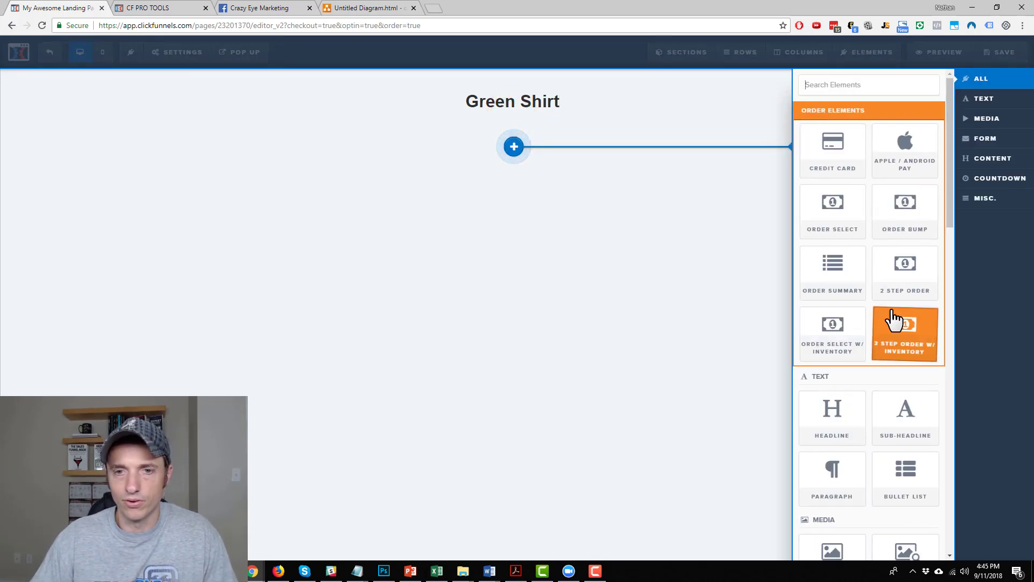
{"action": "left_click", "coordinate": [918, 285]}
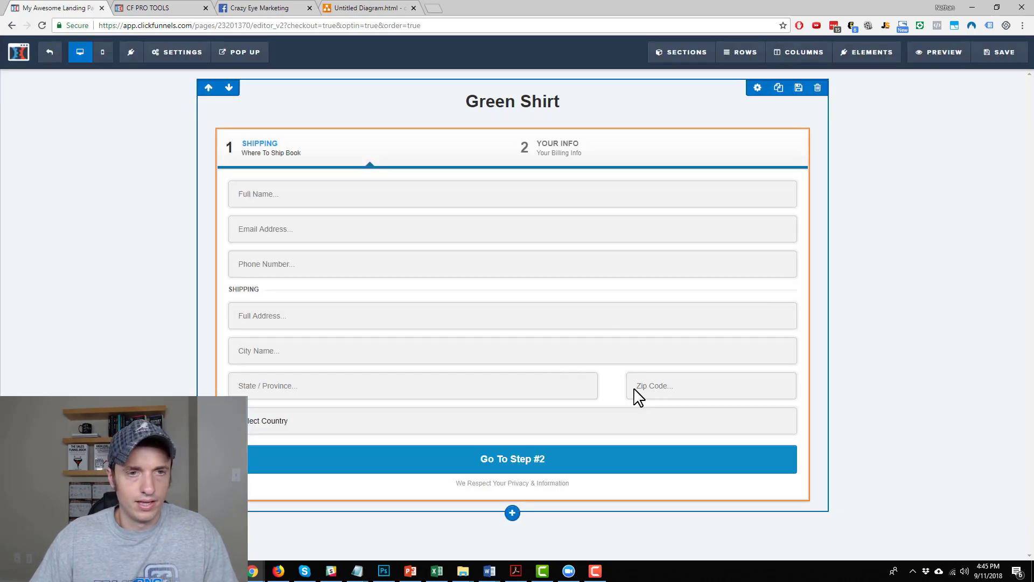
Step: Save the order page with the SEO title 'Green Shirt'
{"action": "left_click", "coordinate": [993, 54]}
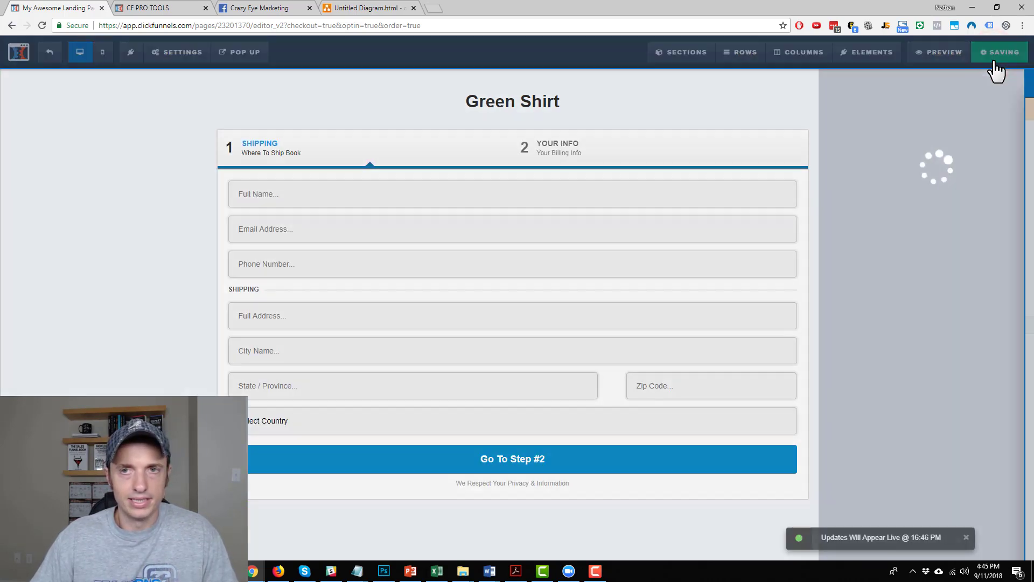
{"action": "type", "text": "Green Shirt"}
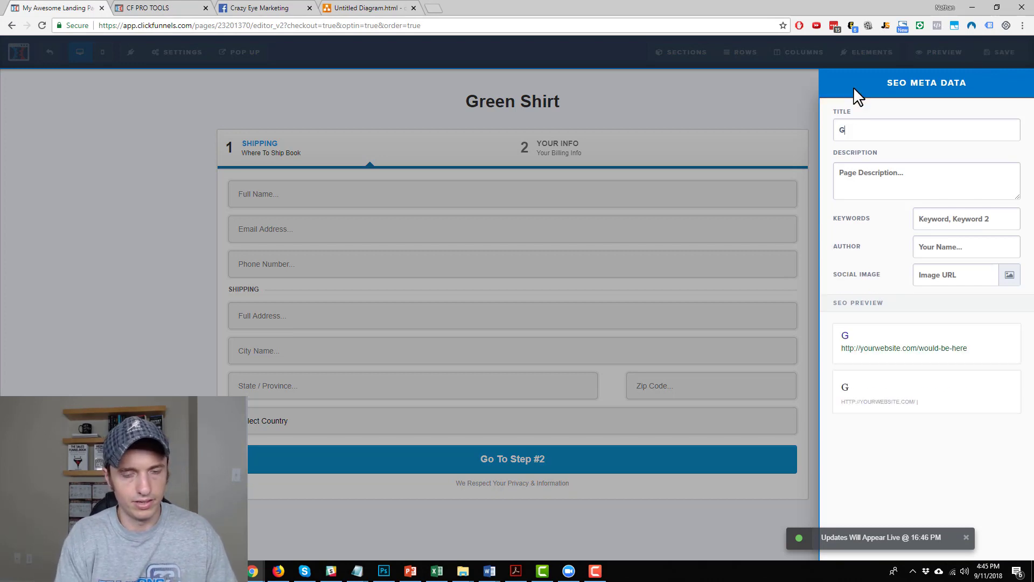
{"action": "left_click", "coordinate": [753, 88]}
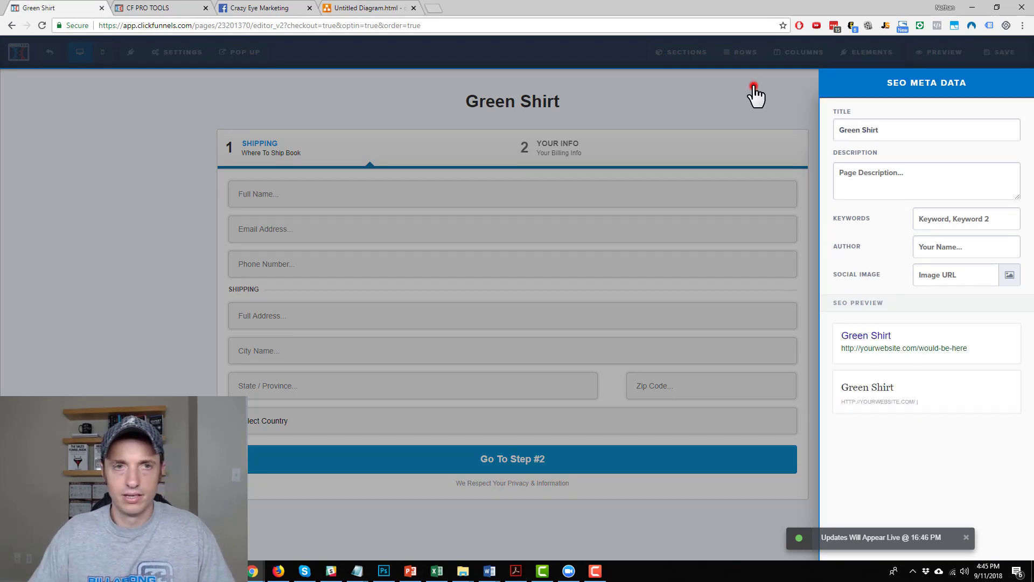
{"action": "left_click", "coordinate": [1000, 54]}
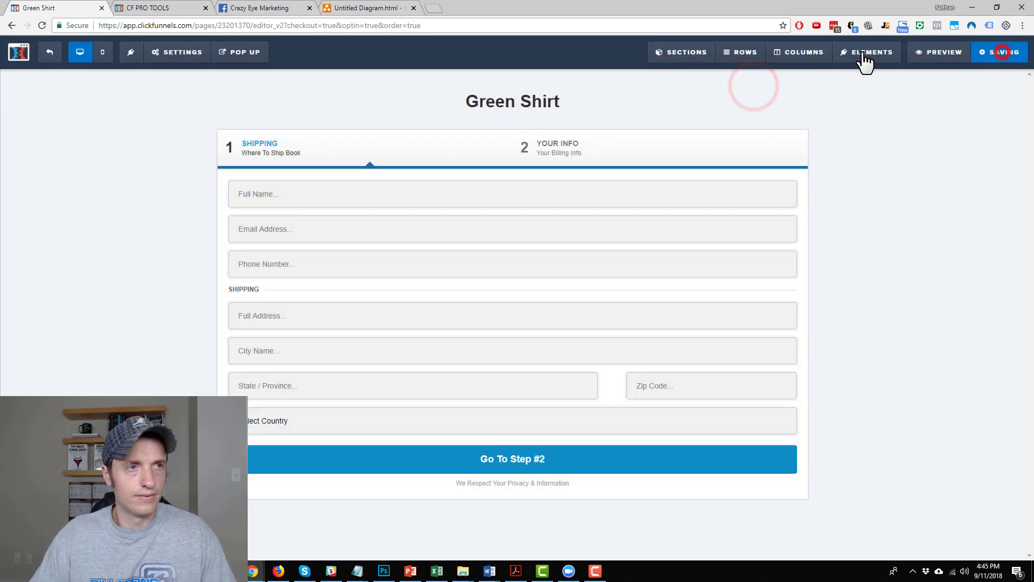
Step: Open the CF Cart Mode add-on in CF Pro Tools and scroll to its footer script code
{"action": "left_click", "coordinate": [143, 8]}
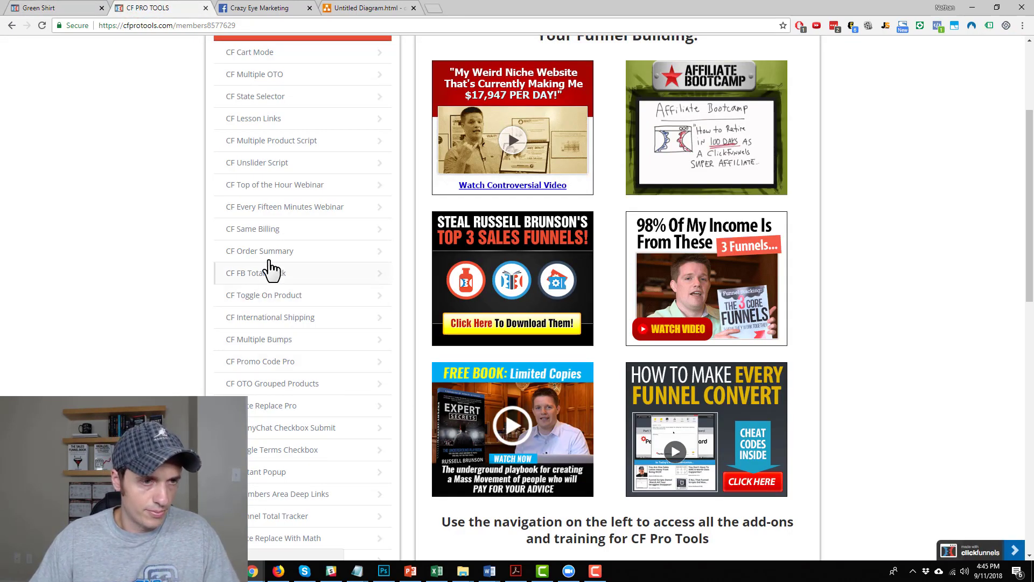
{"action": "left_click", "coordinate": [138, 159]}
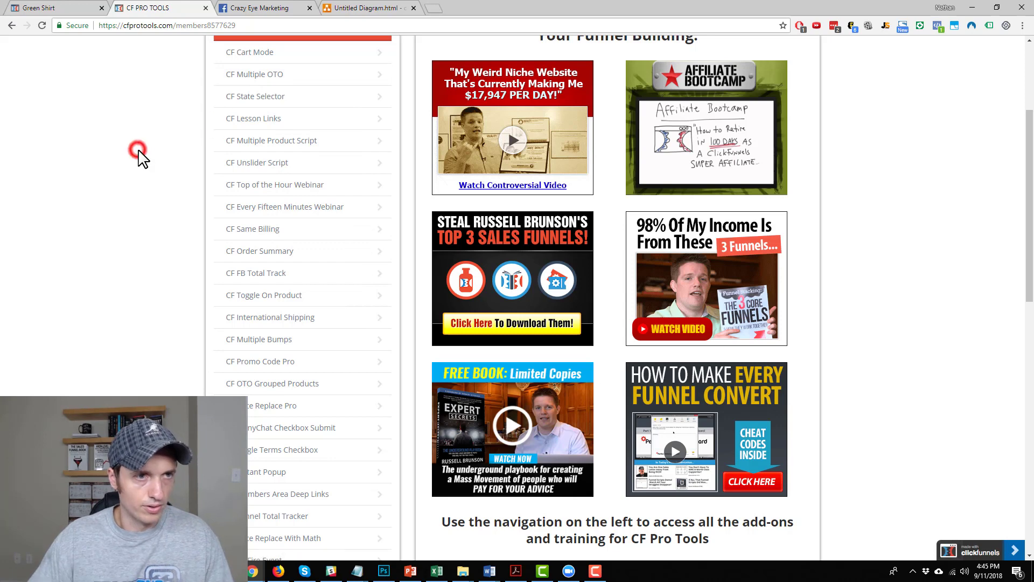
{"action": "left_click", "coordinate": [286, 54]}
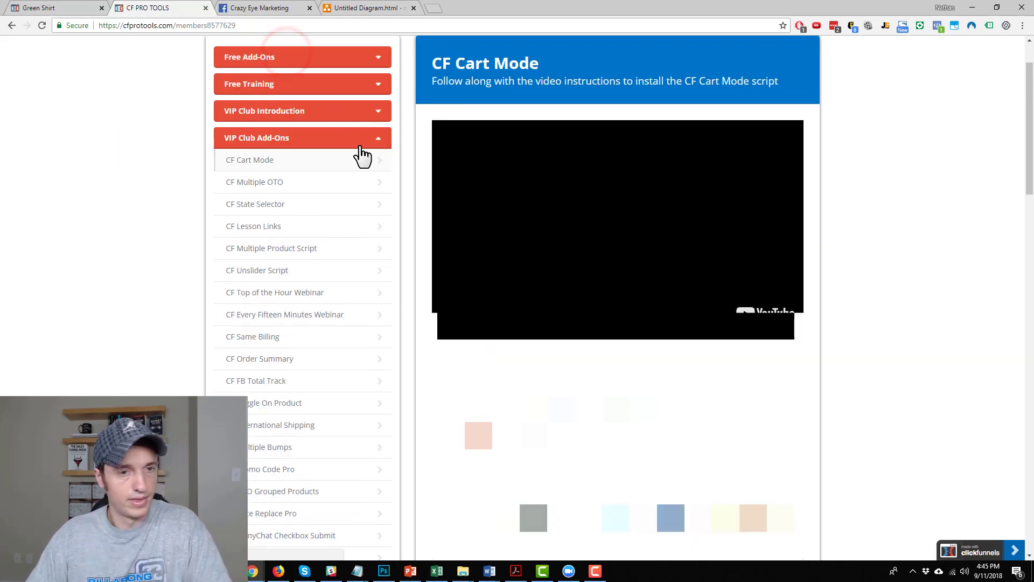
{"action": "scroll", "coordinate": [538, 288], "scroll_direction": "down", "scroll_amount": 2}
{"action": "scroll", "coordinate": [292, 78], "scroll_direction": "up", "scroll_amount": 3}
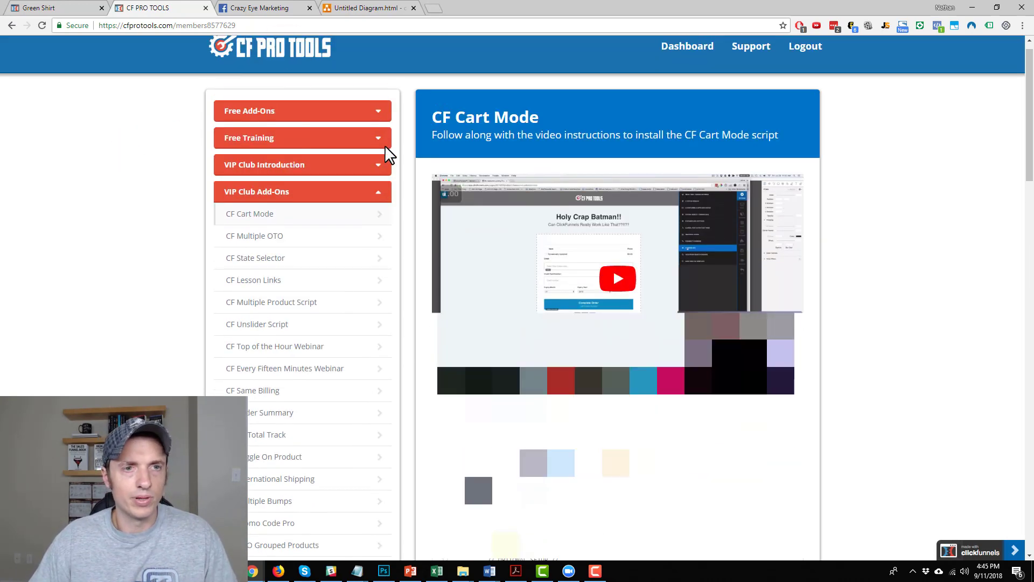
{"action": "scroll", "coordinate": [805, 363], "scroll_direction": "down", "scroll_amount": 4}
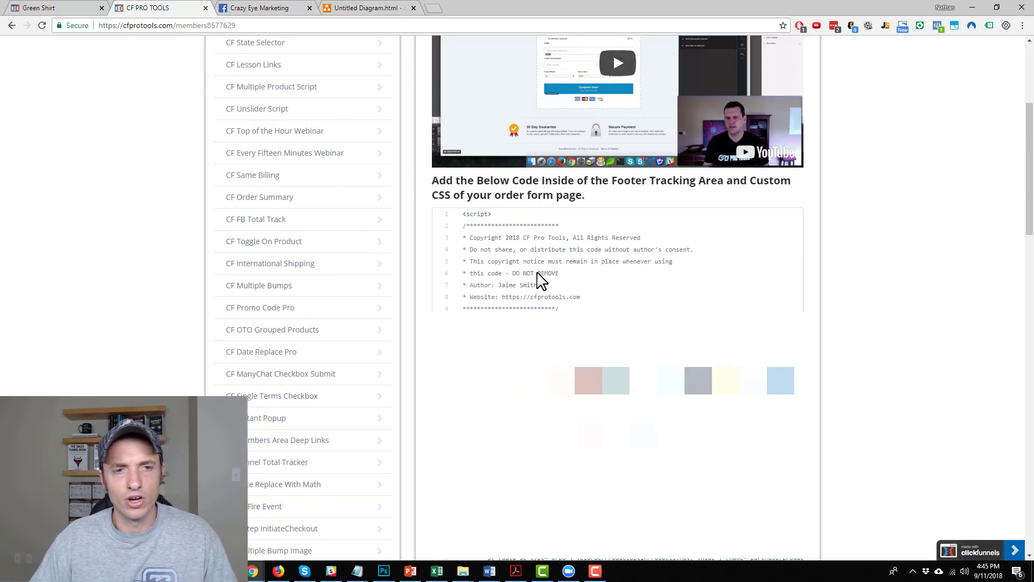
{"action": "scroll", "coordinate": [186, 86], "scroll_direction": "up", "scroll_amount": 3}
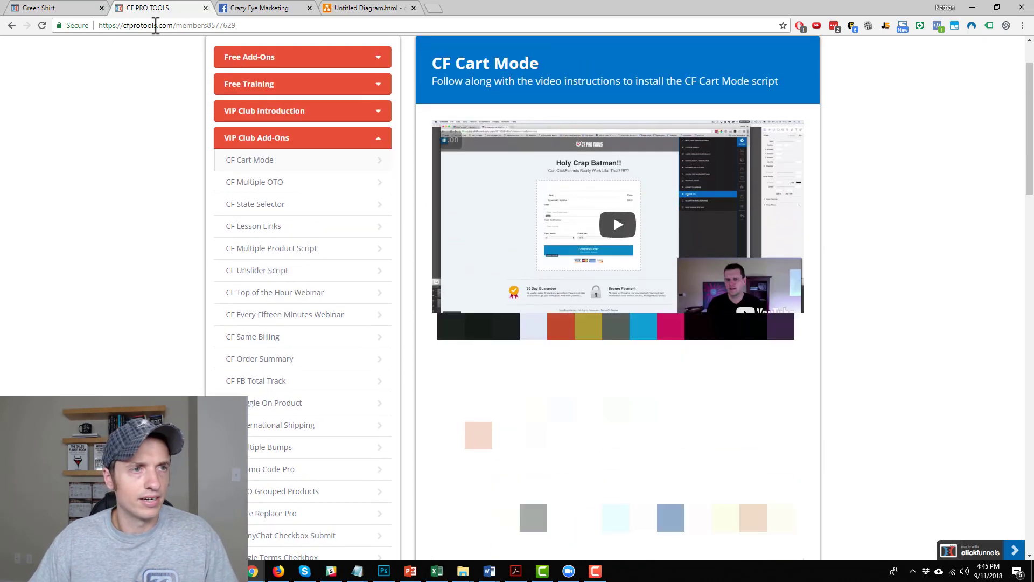
{"action": "left_click", "coordinate": [114, 25]}
{"action": "key", "text": "Escape"}
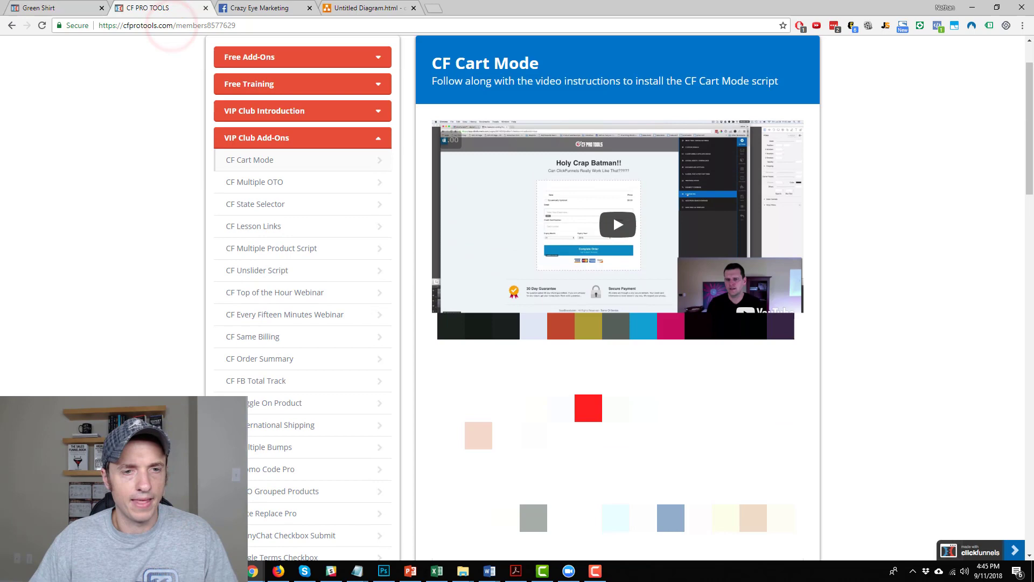
{"action": "scroll", "coordinate": [617, 297], "scroll_direction": "down", "scroll_amount": 3}
{"action": "scroll", "coordinate": [617, 296], "scroll_direction": "down", "scroll_amount": 1}
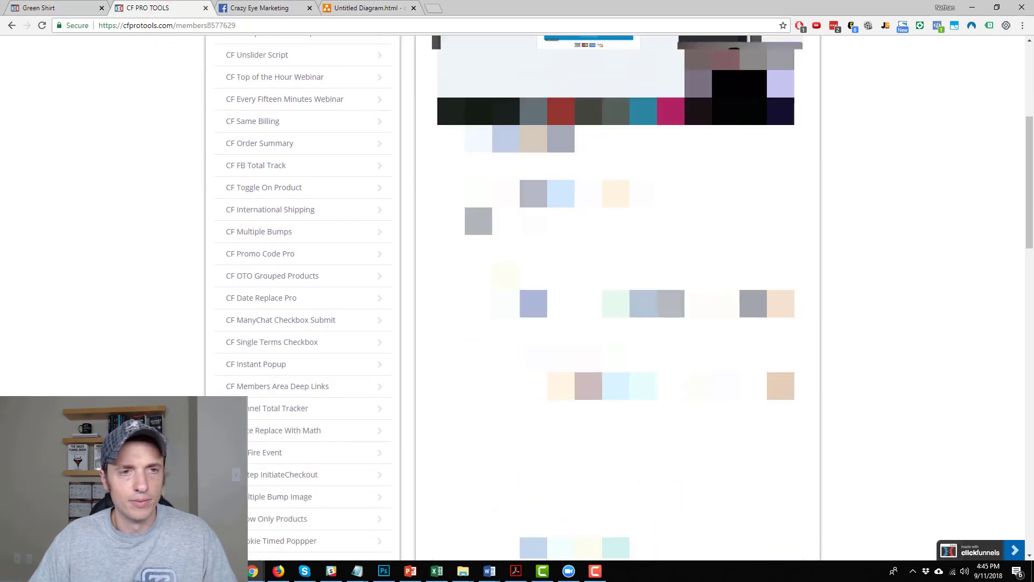
{"action": "scroll", "coordinate": [617, 296], "scroll_direction": "down", "scroll_amount": 15}
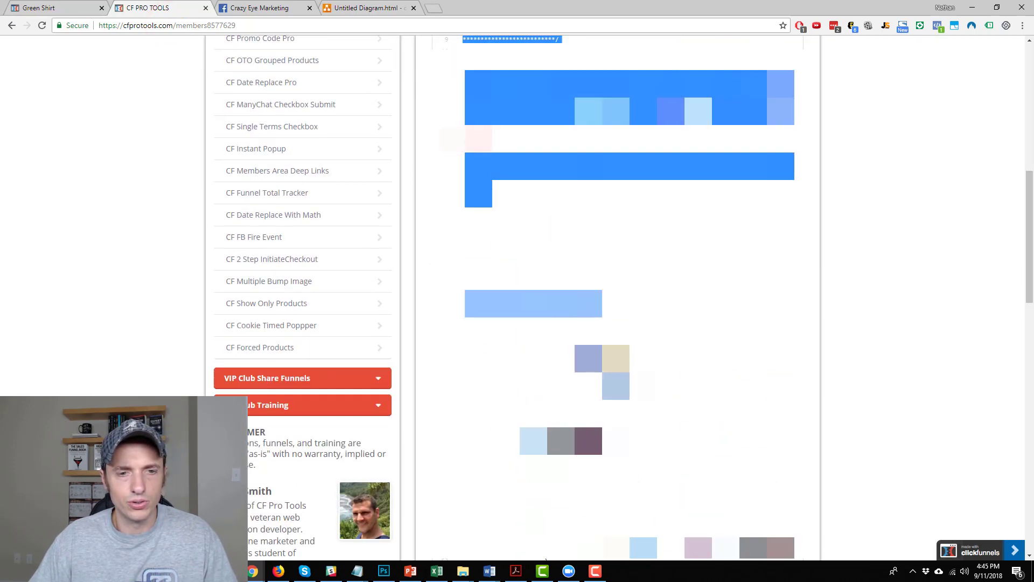
{"action": "scroll", "coordinate": [618, 296], "scroll_direction": "down", "scroll_amount": 5}
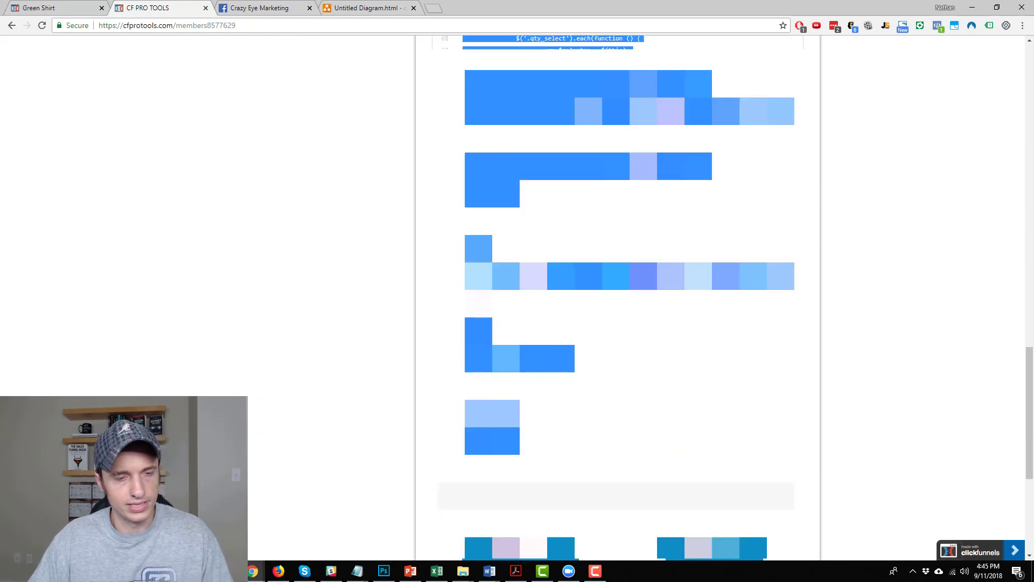
Step: Verify the Green Shirt page's footer tracking code holds the Cart Mode script, then exit the editor
{"action": "left_click", "coordinate": [52, 11]}
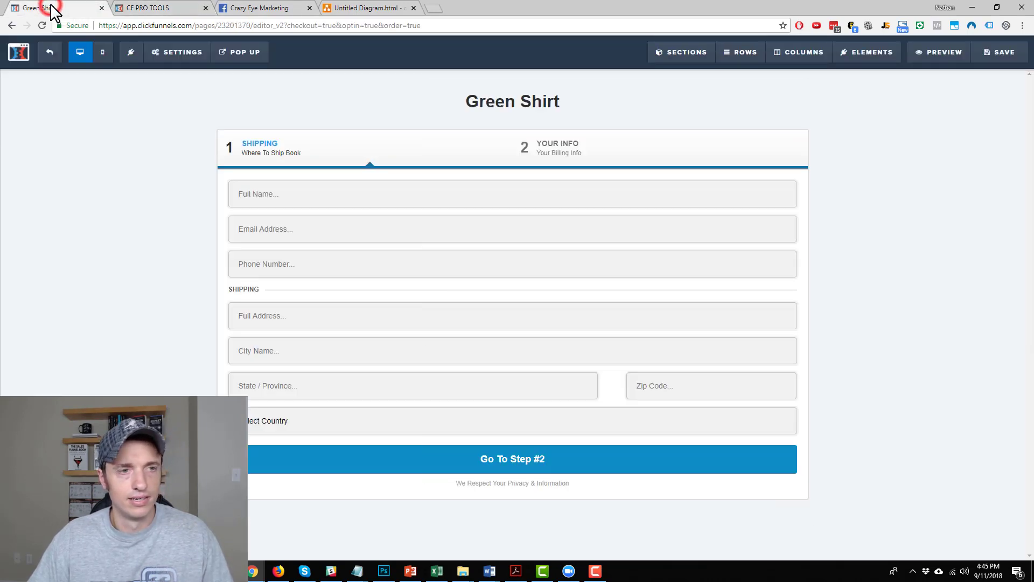
{"action": "mouse_move", "coordinate": [175, 54]}
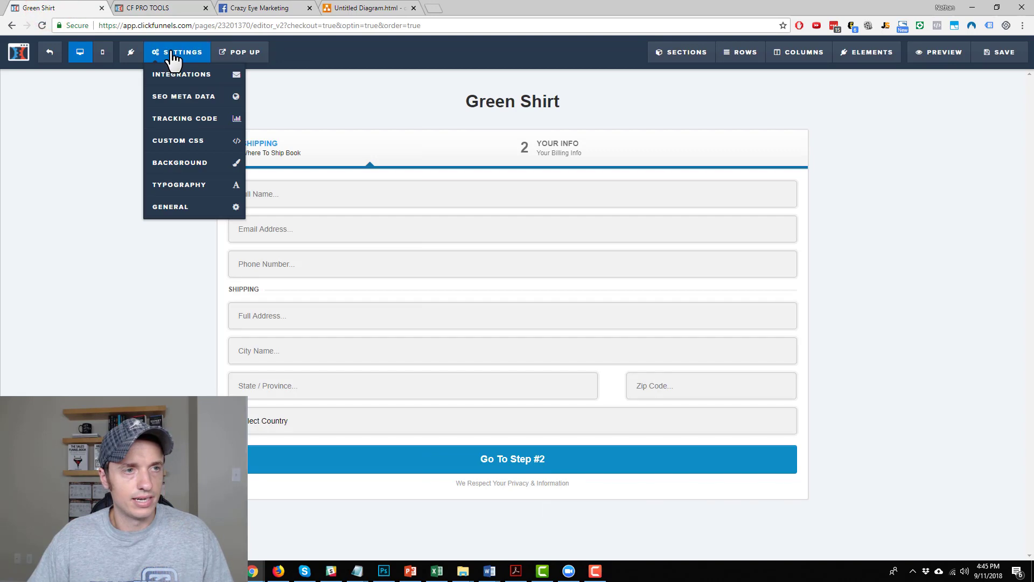
{"action": "left_click", "coordinate": [191, 121]}
{"action": "left_click", "coordinate": [657, 99]}
{"action": "left_click", "coordinate": [534, 170]}
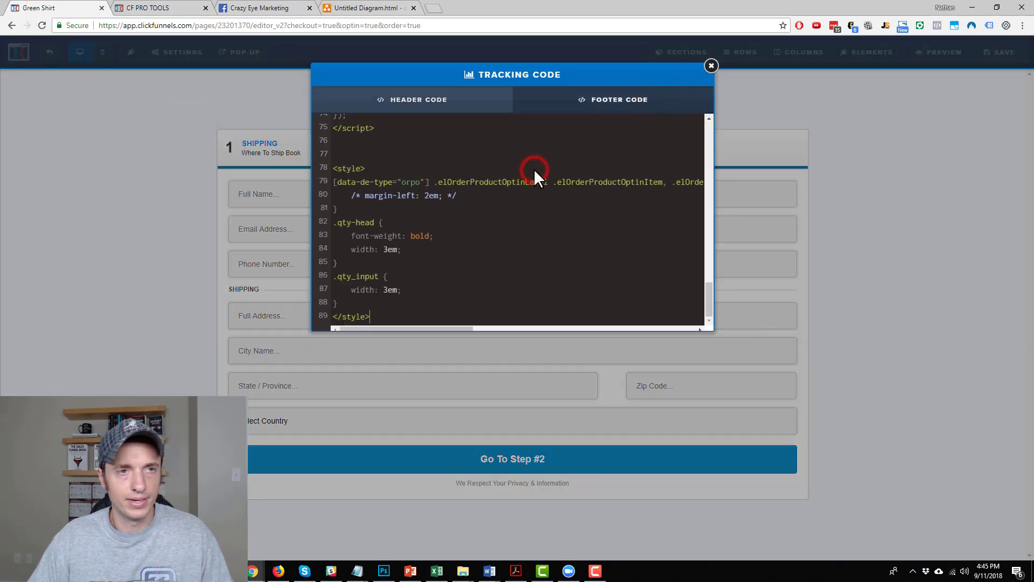
{"action": "left_click", "coordinate": [711, 66]}
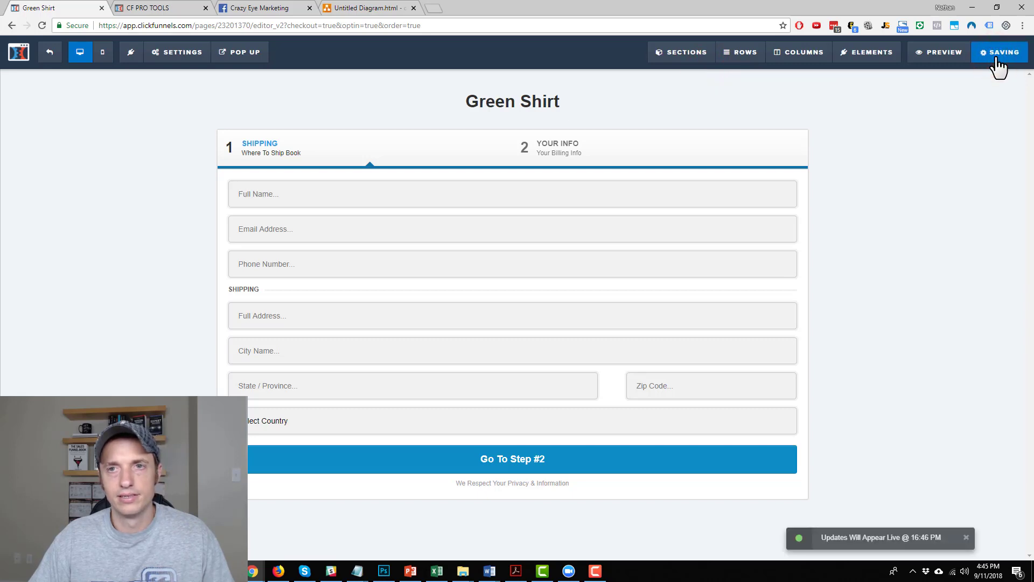
{"action": "left_click", "coordinate": [53, 52]}
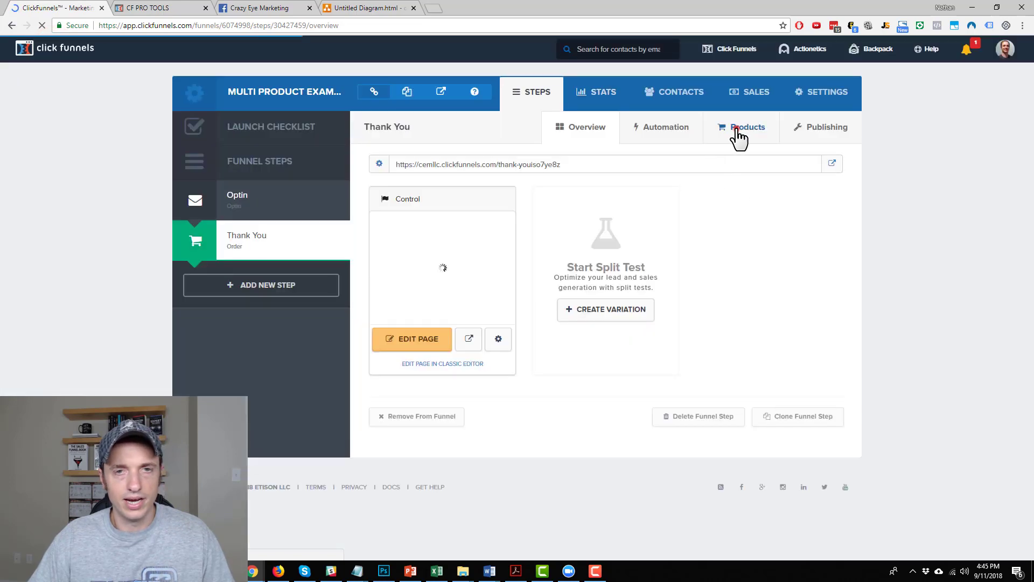
Step: Add a 'Small Green Shirt' product priced at $10 to the Thank You step
{"action": "left_click", "coordinate": [738, 135]}
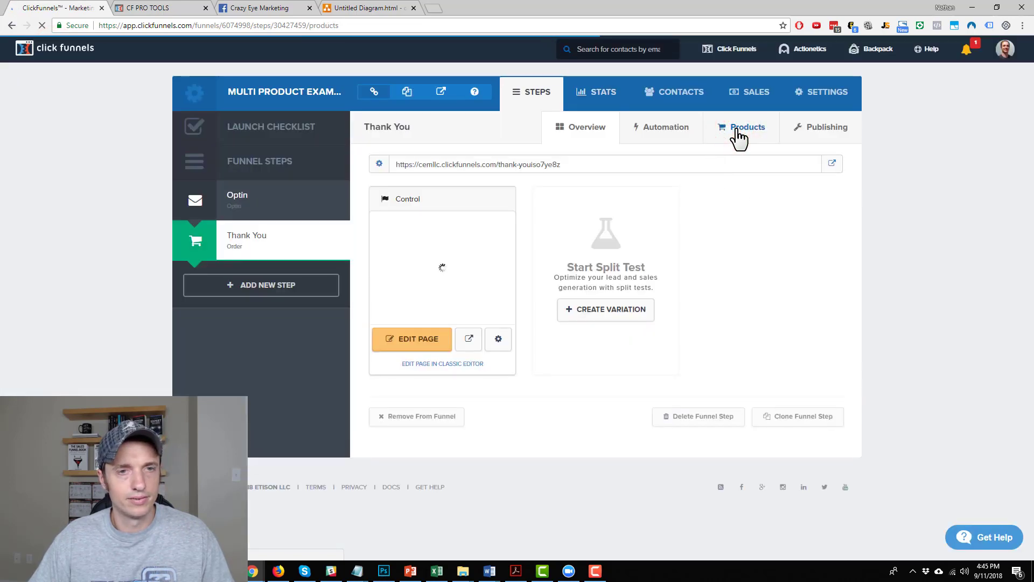
{"action": "left_click", "coordinate": [815, 263]}
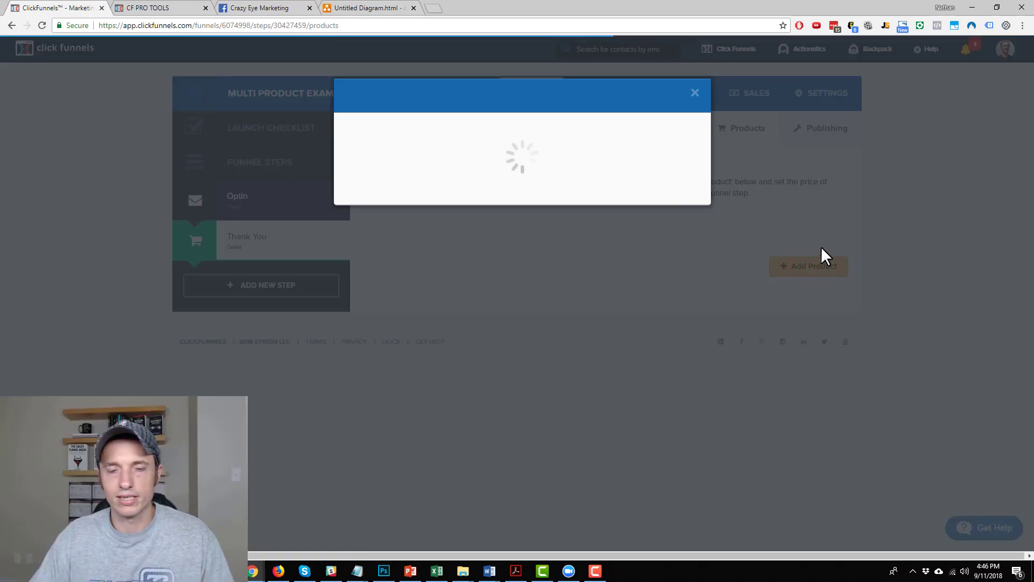
{"action": "left_click", "coordinate": [449, 185]}
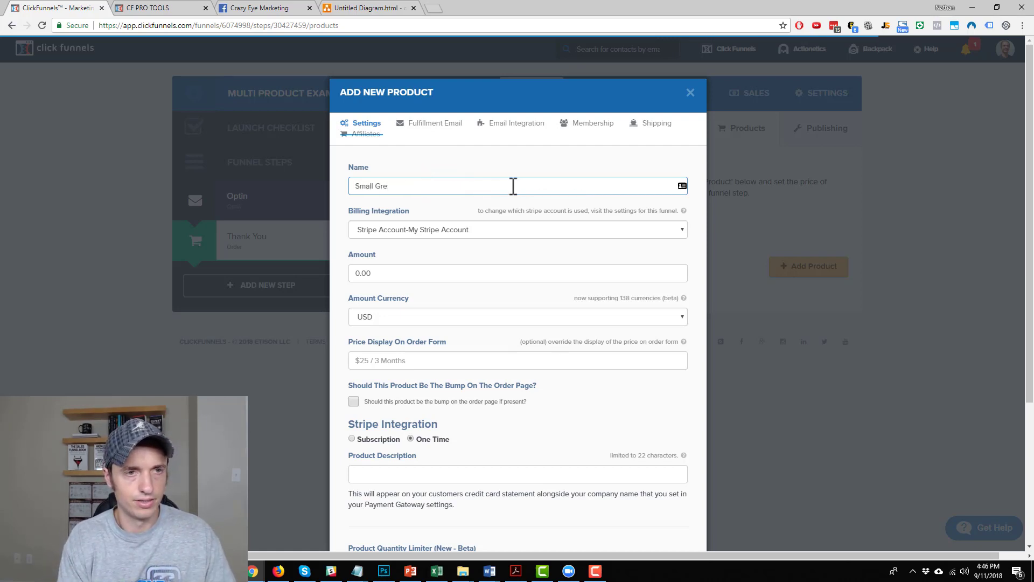
{"action": "type", "text": "Small Green Shirt"}
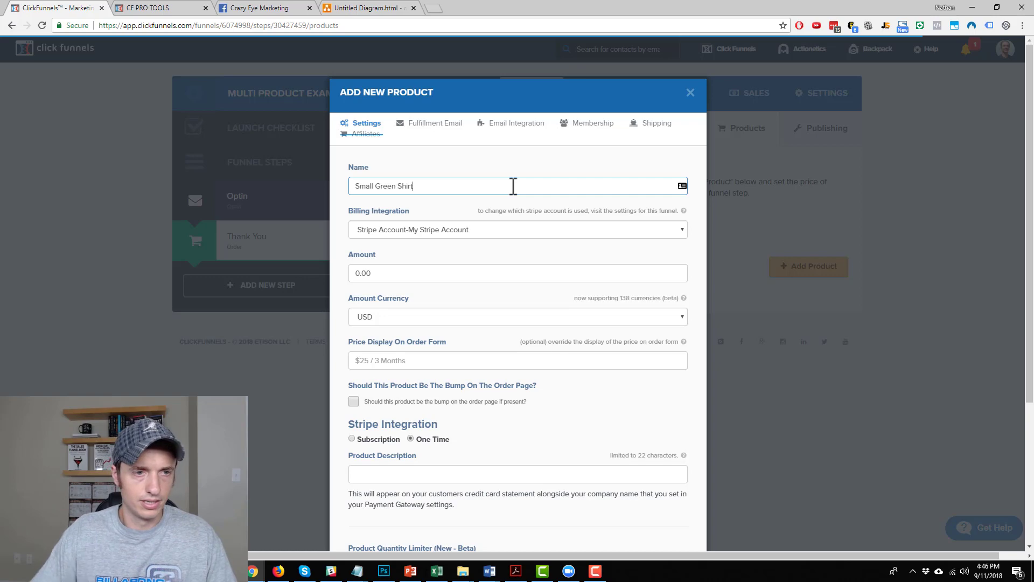
{"action": "left_click", "coordinate": [458, 274]}
{"action": "type", "text": "10"}
{"action": "scroll", "coordinate": [503, 312], "scroll_direction": "down", "scroll_amount": 4}
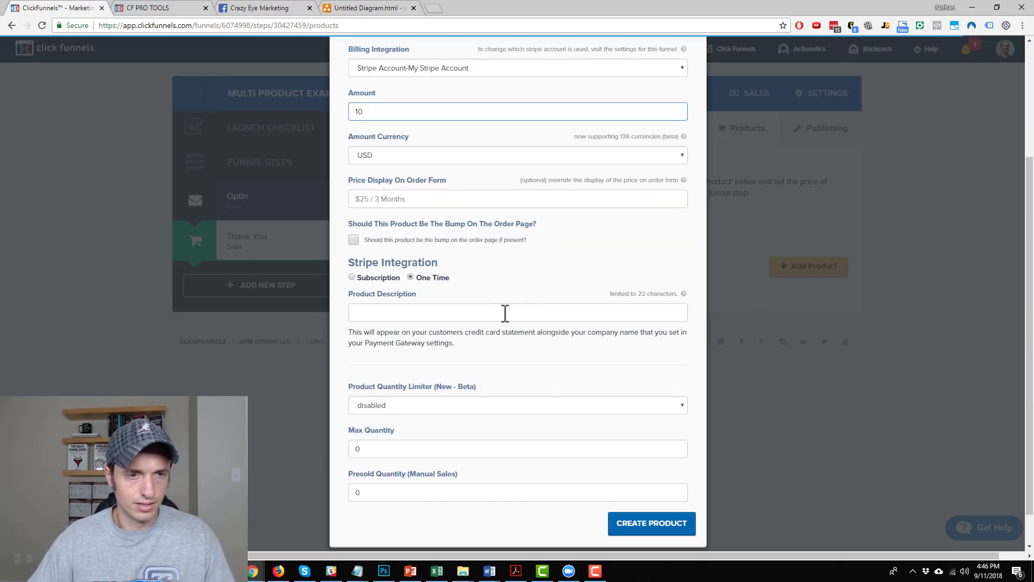
{"action": "left_click", "coordinate": [673, 491]}
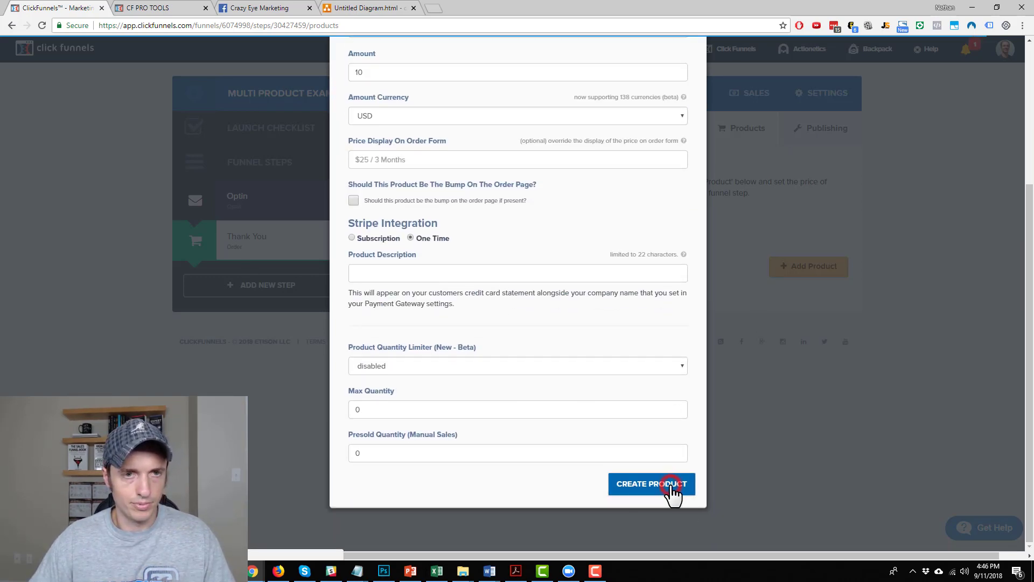
Step: Add a 'Medium Green Shirt' product priced at $10
{"action": "left_click", "coordinate": [813, 297]}
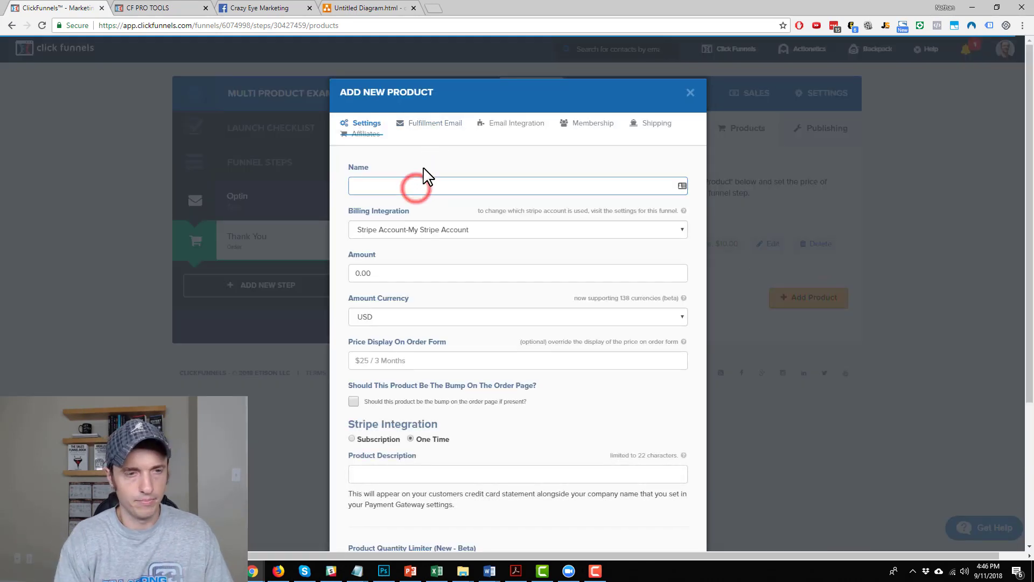
{"action": "type", "text": "Medium Green Shirt"}
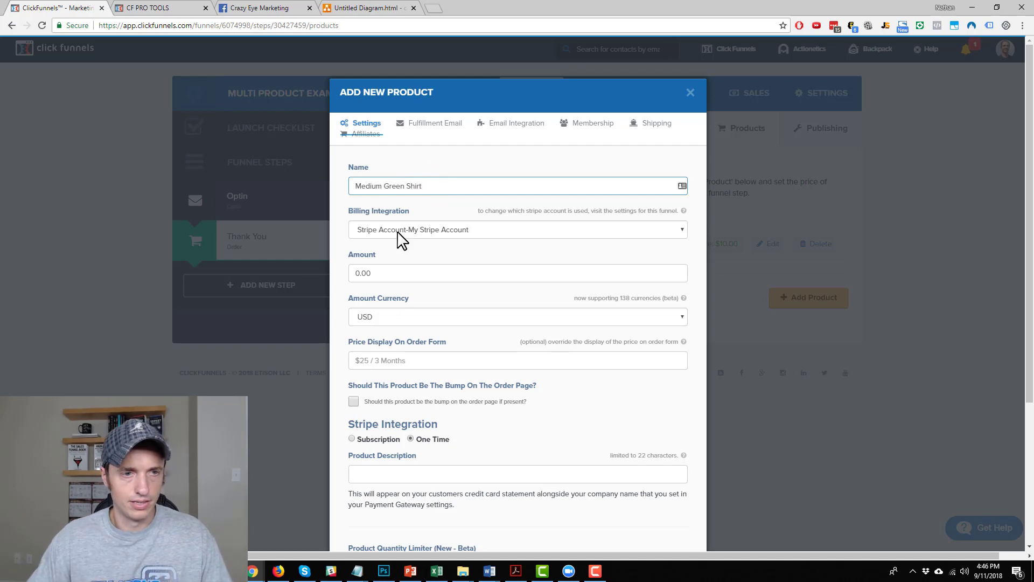
{"action": "double_click", "coordinate": [415, 275]}
{"action": "type", "text": "10"}
{"action": "scroll", "coordinate": [506, 340], "scroll_direction": "down", "scroll_amount": 4}
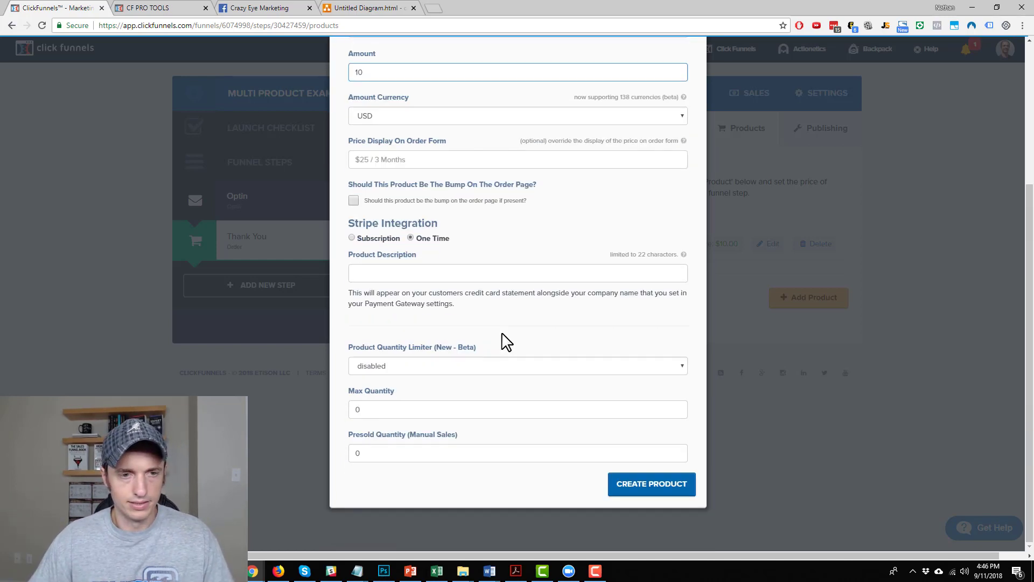
{"action": "left_click", "coordinate": [648, 489]}
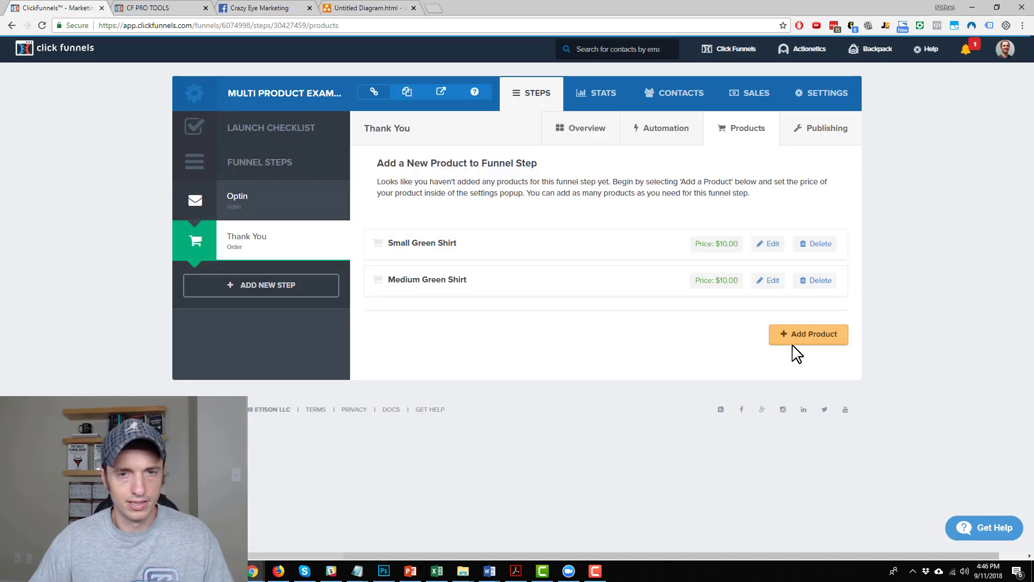
Step: Add a 'Large Green Shirt' product priced at $10
{"action": "left_click", "coordinate": [795, 339]}
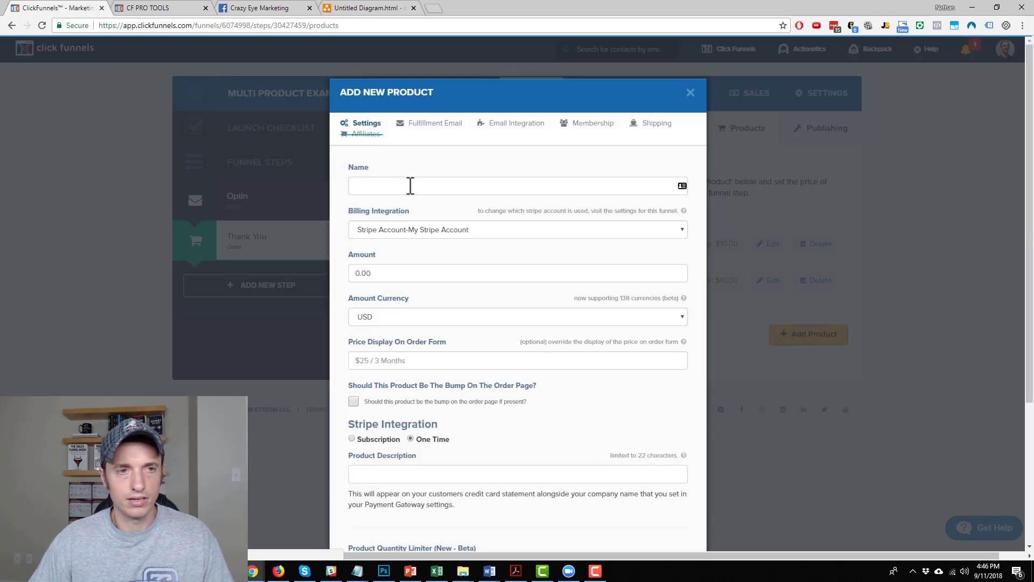
{"action": "left_click", "coordinate": [410, 184]}
{"action": "type", "text": "Large Green Shirt"}
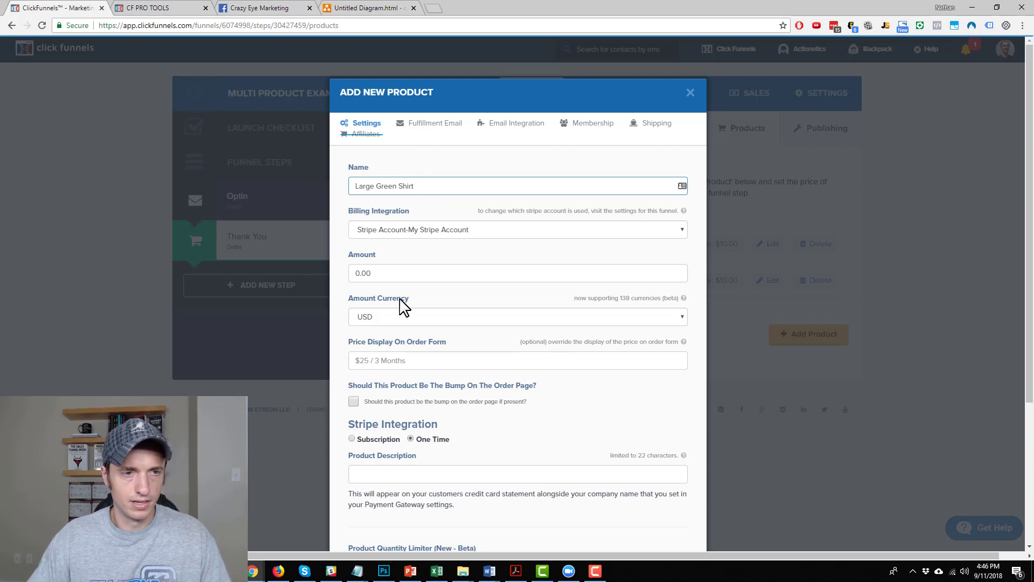
{"action": "left_click", "coordinate": [411, 272]}
{"action": "type", "text": "10"}
{"action": "scroll", "coordinate": [653, 418], "scroll_direction": "down", "scroll_amount": 4}
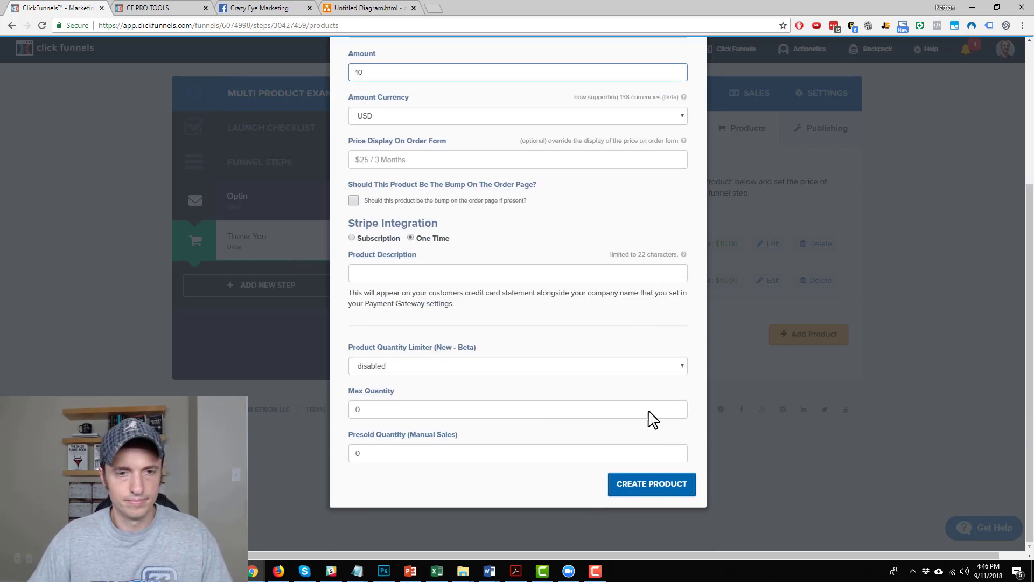
{"action": "left_click", "coordinate": [668, 487]}
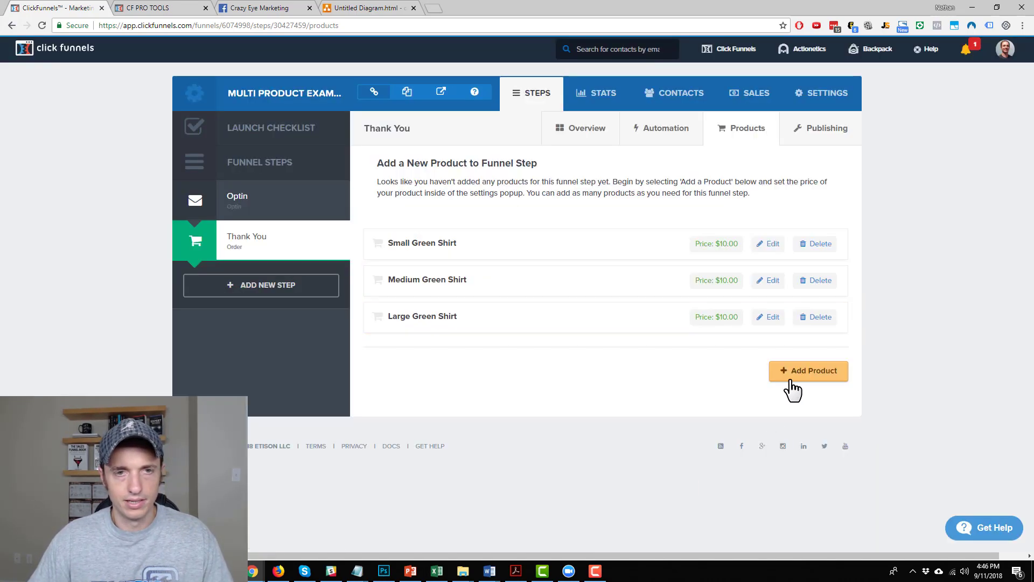
Step: On the live Green Shirt order page, autofill the shipping details with test data and correct the email
{"action": "mouse_move", "coordinate": [328, 245]}
{"action": "left_click", "coordinate": [608, 119]}
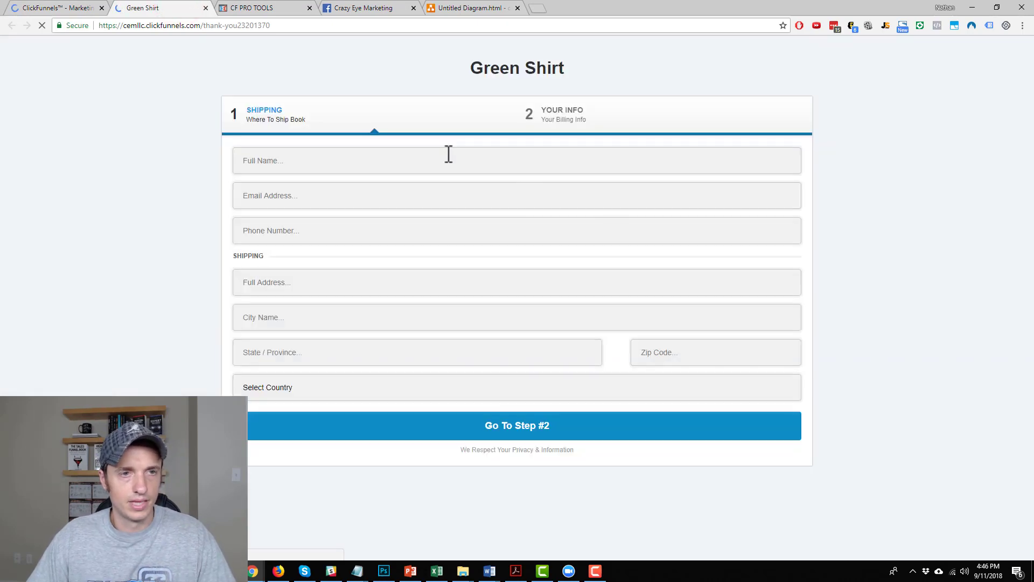
{"action": "left_click", "coordinate": [445, 154]}
{"action": "left_click", "coordinate": [386, 200]}
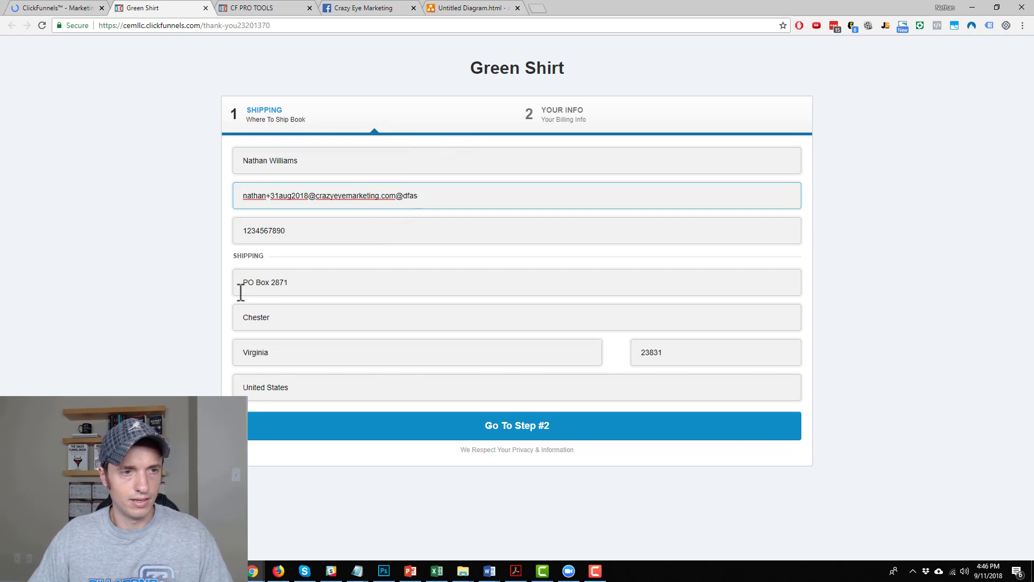
{"action": "left_click", "coordinate": [466, 440]}
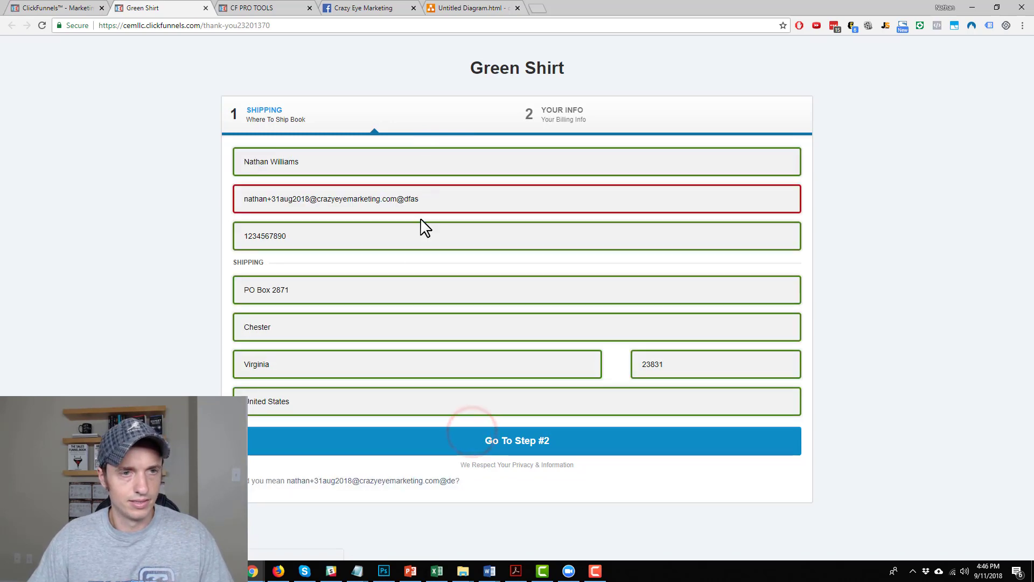
{"action": "key", "text": "BackSpace"}
{"action": "key", "text": "BackSpace"}
{"action": "key", "text": "BackSpace"}
{"action": "key", "text": "BackSpace"}
{"action": "key", "text": "BackSpace"}
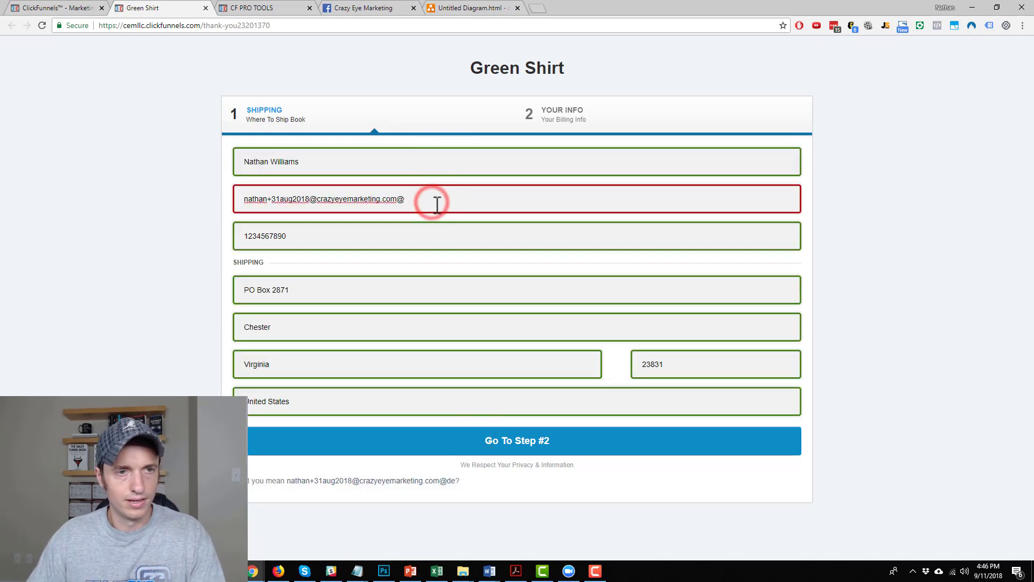
{"action": "left_click", "coordinate": [506, 452]}
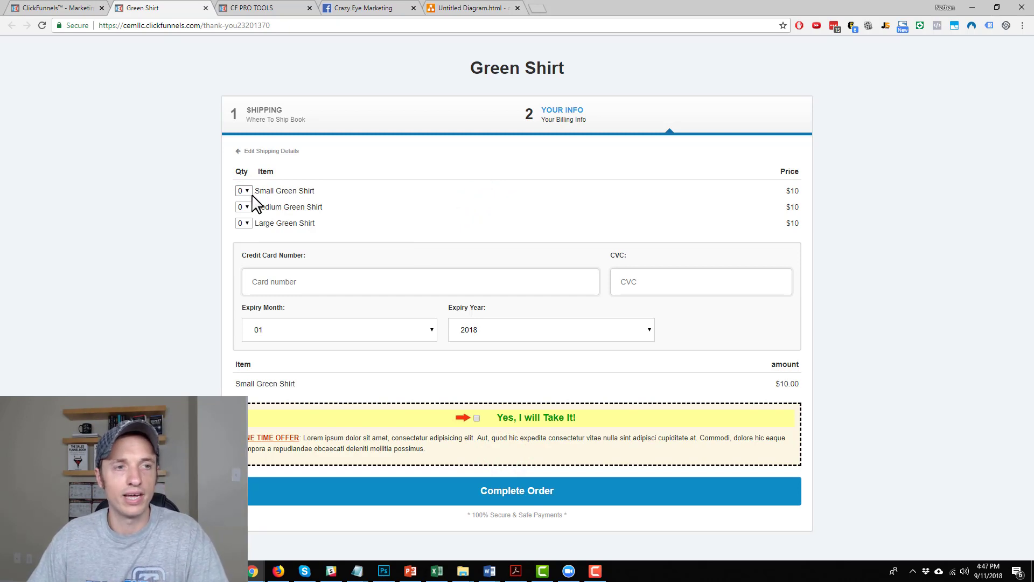
Step: Order 1 Small, 2 Medium and 4 Large Green Shirts, then return to ClickFunnels
{"action": "left_click", "coordinate": [242, 211]}
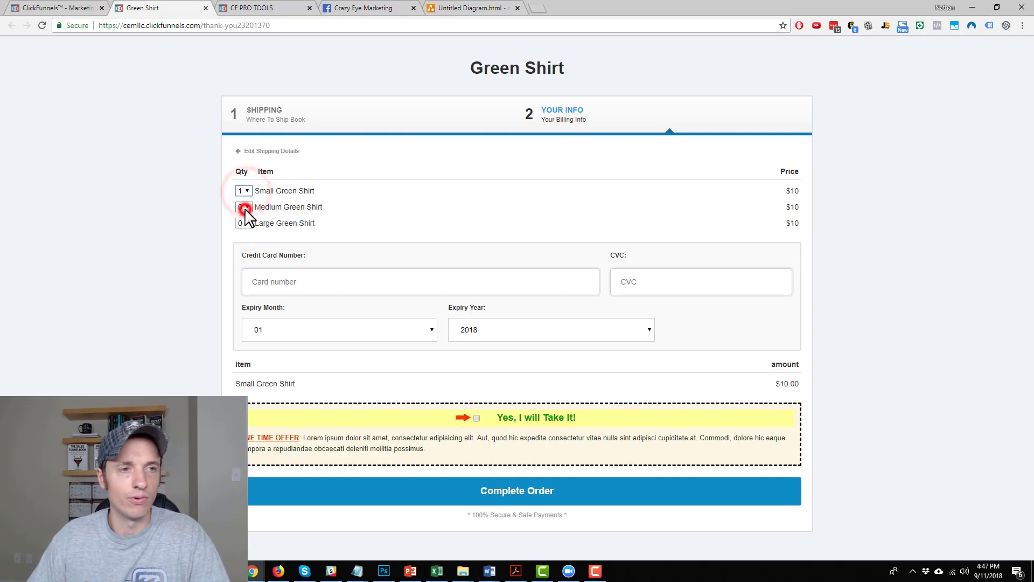
{"action": "left_click", "coordinate": [243, 207]}
{"action": "left_click", "coordinate": [244, 236]}
{"action": "left_click", "coordinate": [245, 223]}
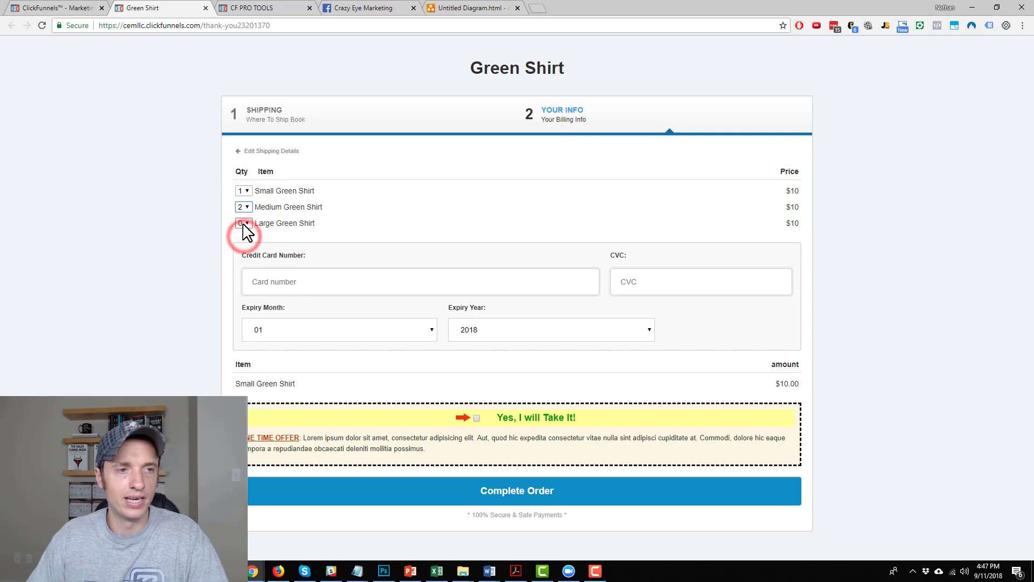
{"action": "left_click", "coordinate": [245, 273]}
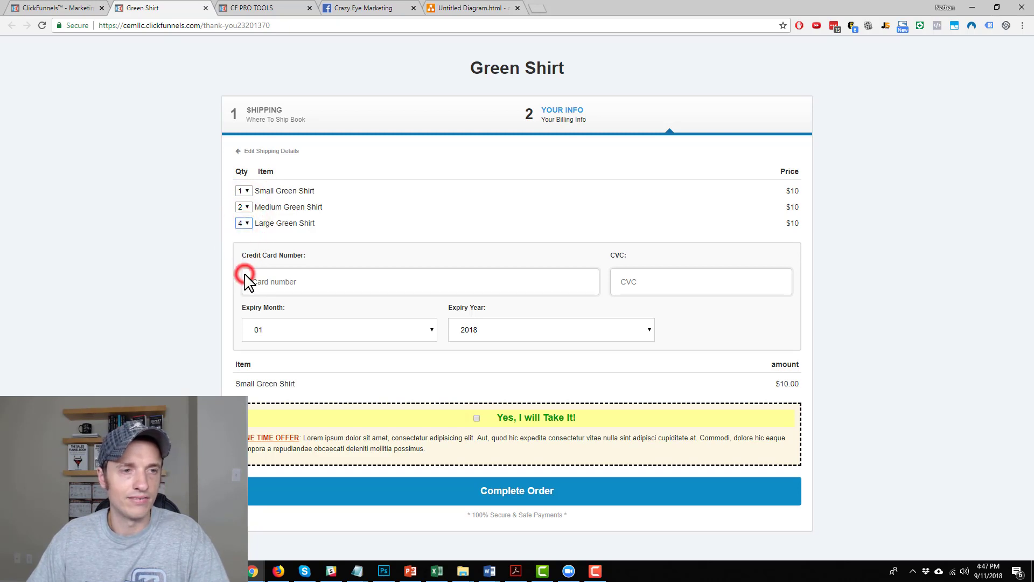
{"action": "left_click", "coordinate": [373, 218]}
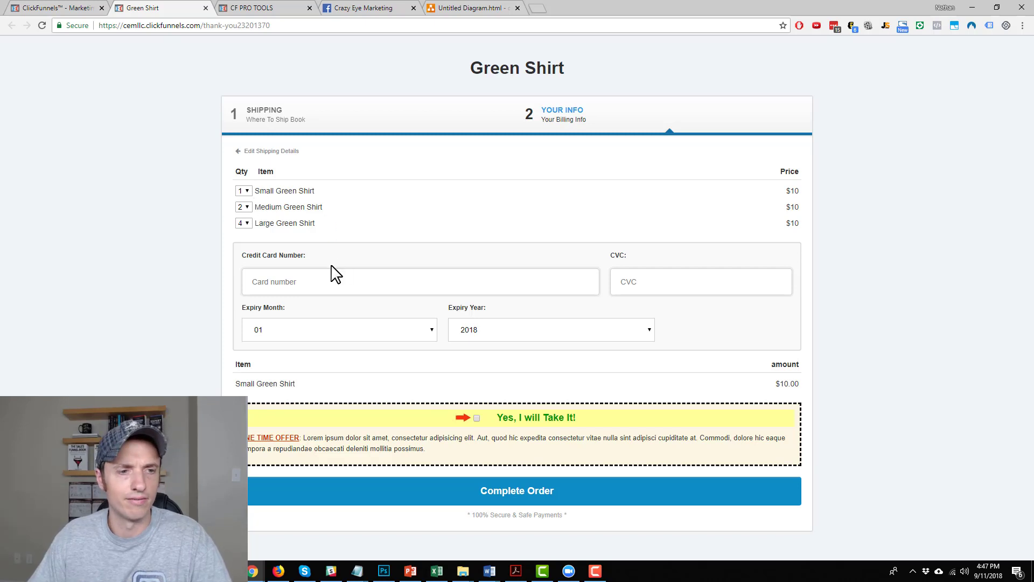
{"action": "left_click", "coordinate": [64, 8]}
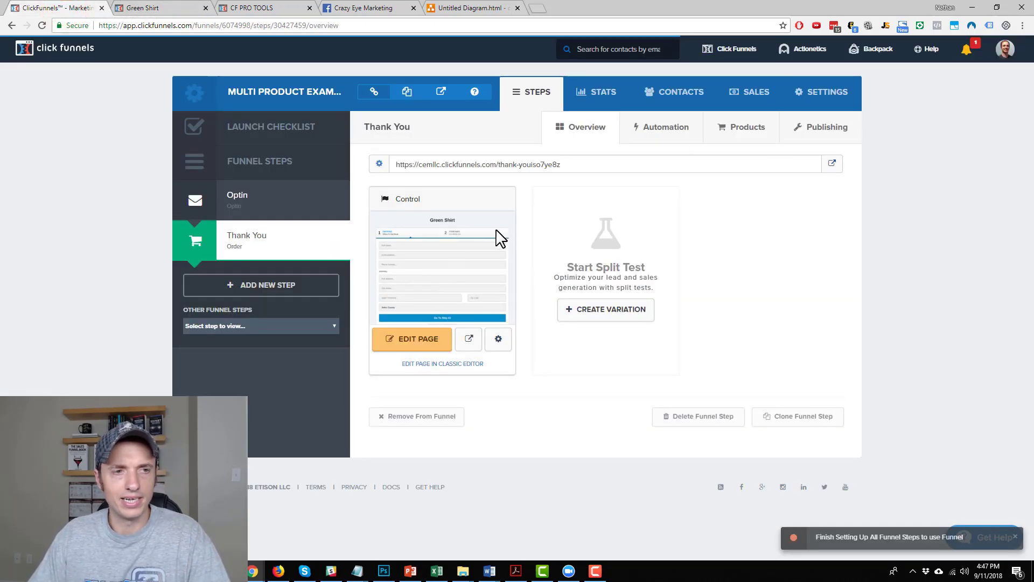
Step: Set the step's page path to 'Green Shirt' in its publishing settings and update
{"action": "left_click", "coordinate": [831, 132]}
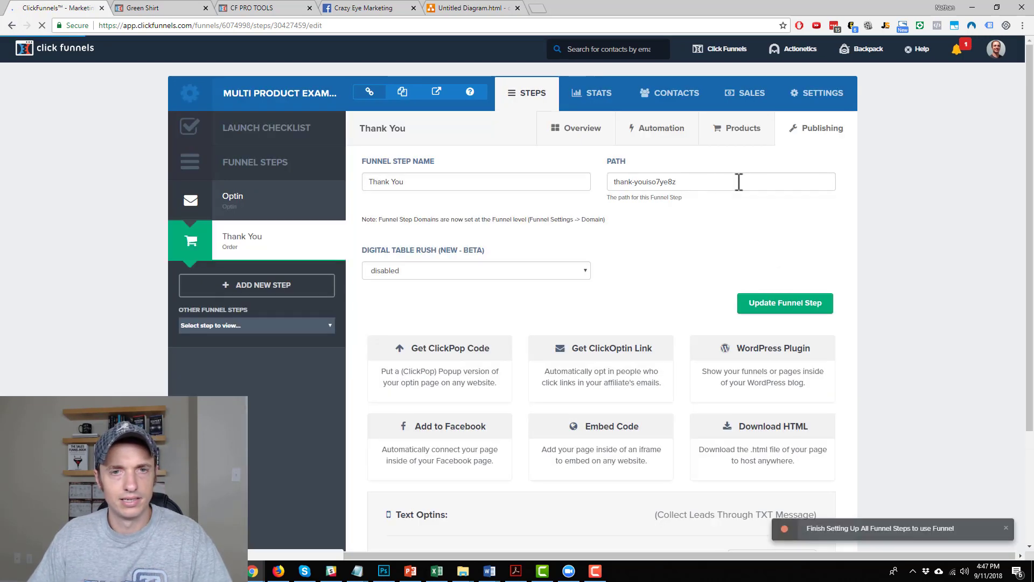
{"action": "triple_click", "coordinate": [733, 181]}
{"action": "type", "text": "Green Shirt"}
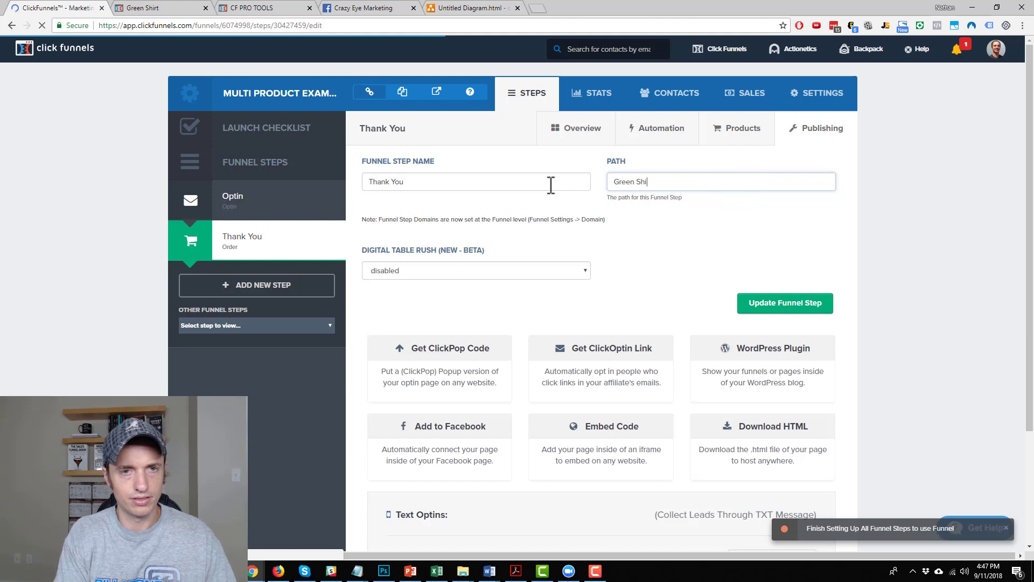
{"action": "left_click", "coordinate": [796, 303]}
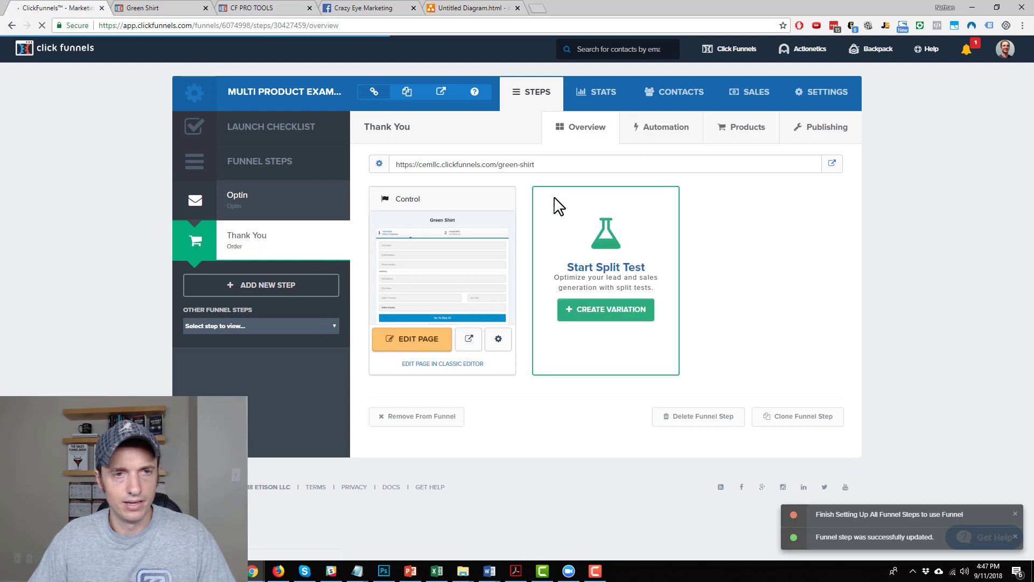
Step: Rename the step from Thank You to Green Shirt, regenerating its path as green-shirt6f3fdmp
{"action": "left_click", "coordinate": [42, 25]}
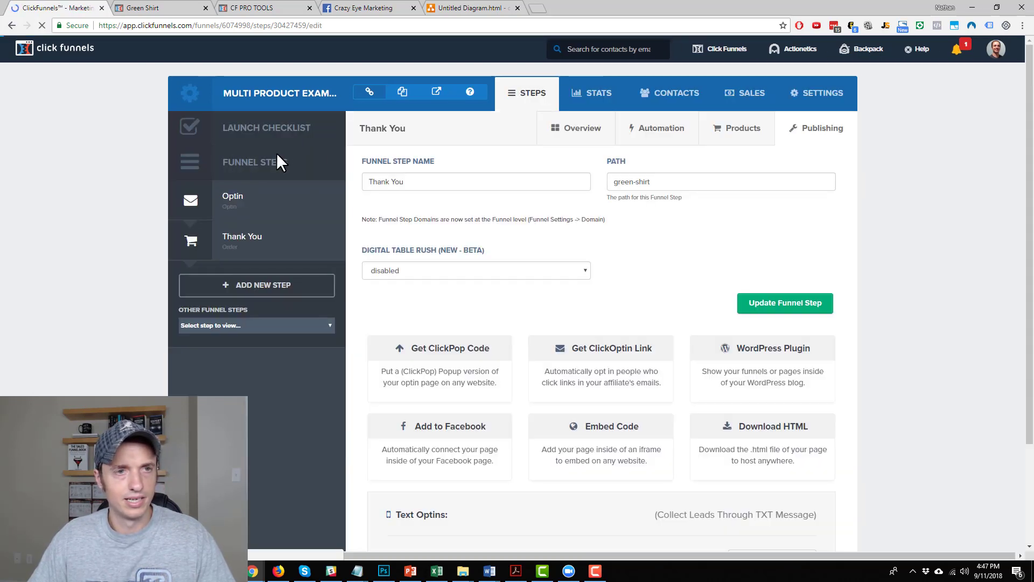
{"action": "triple_click", "coordinate": [441, 181]}
{"action": "type", "text": "Green"}
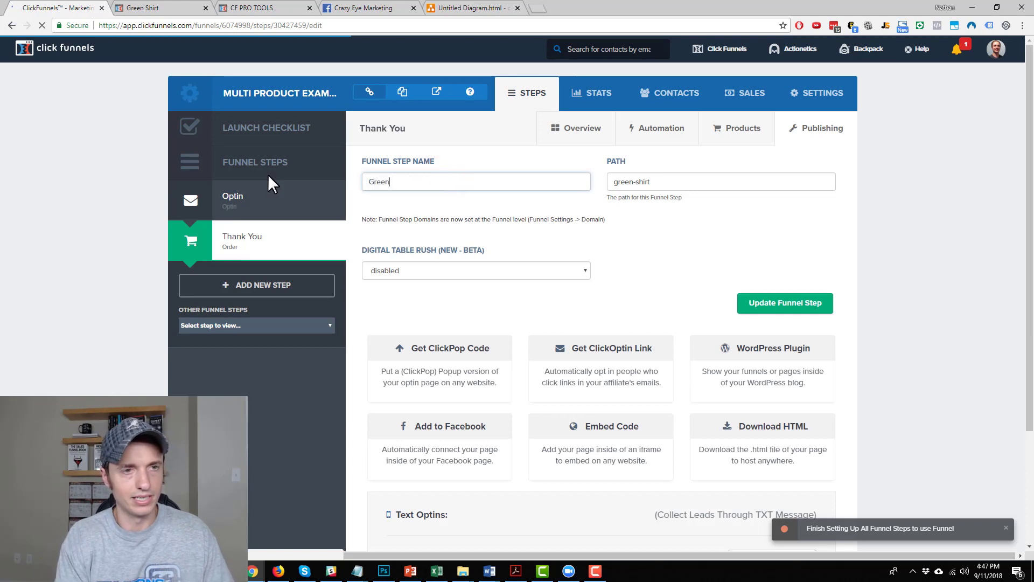
{"action": "type", "text": " Shirt"}
{"action": "triple_click", "coordinate": [623, 181]}
{"action": "key", "text": "BackSpace"}
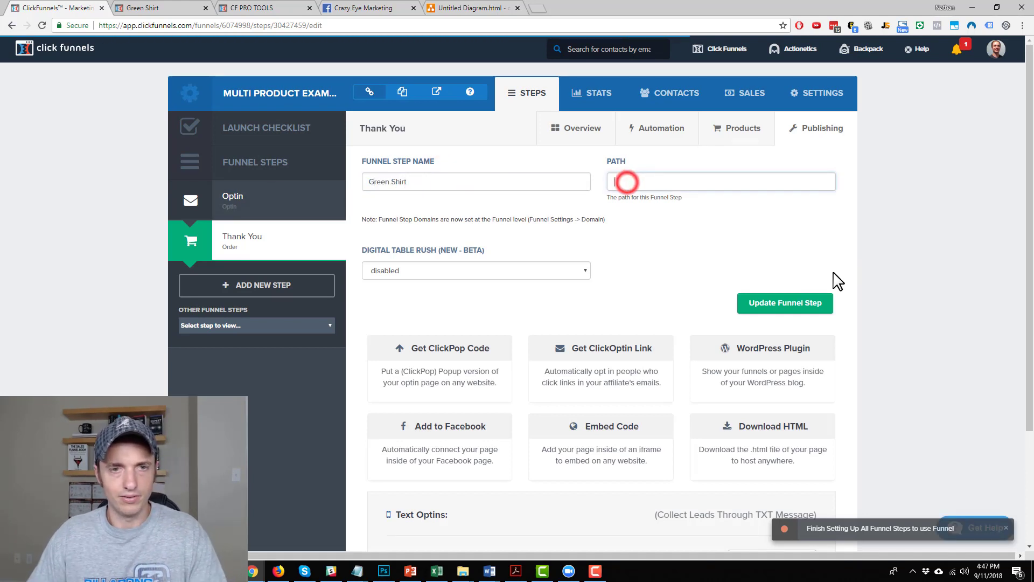
{"action": "left_click", "coordinate": [799, 303]}
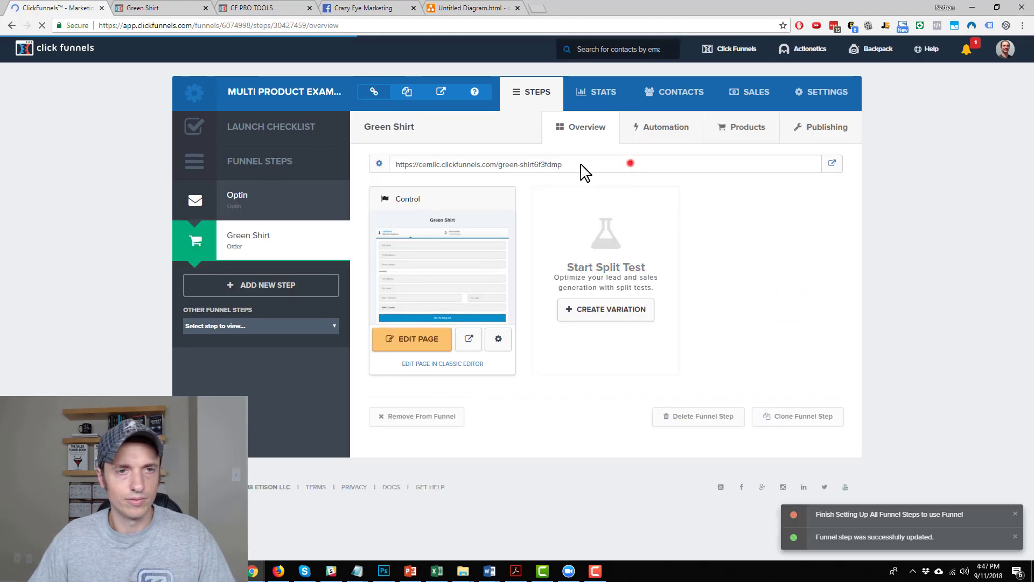
{"action": "left_click", "coordinate": [630, 162]}
{"action": "key", "text": "ctrl+c"}
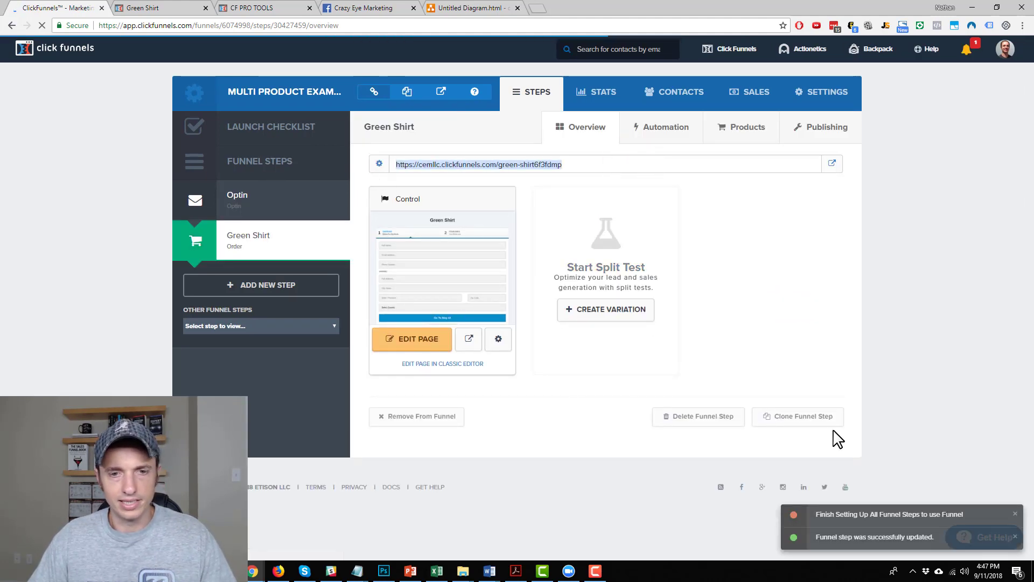
Step: Duplicate the Green Shirt step, name the copy Blue Shirt, and view its empty Products list
{"action": "left_click", "coordinate": [819, 418]}
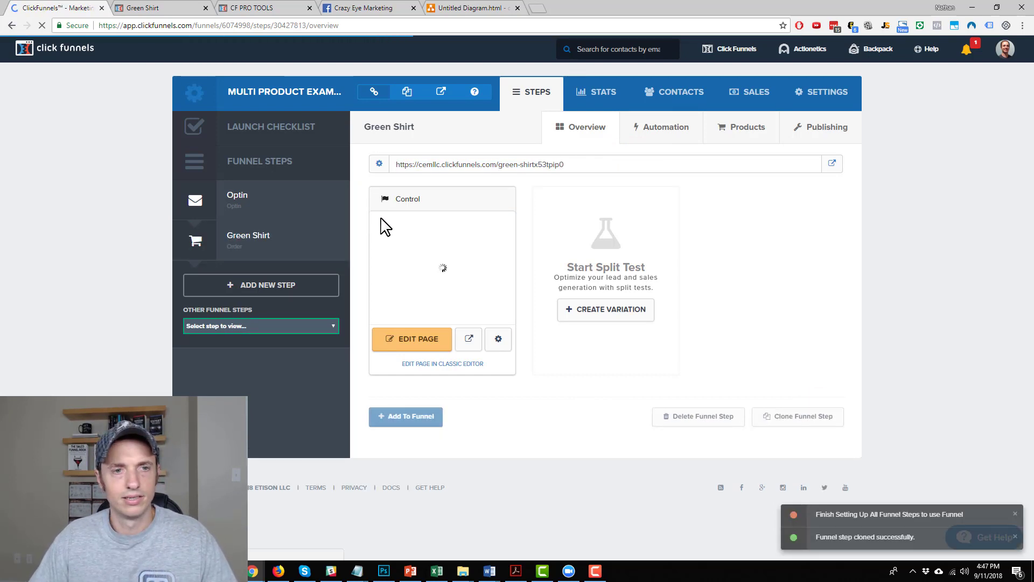
{"action": "left_click", "coordinate": [399, 425]}
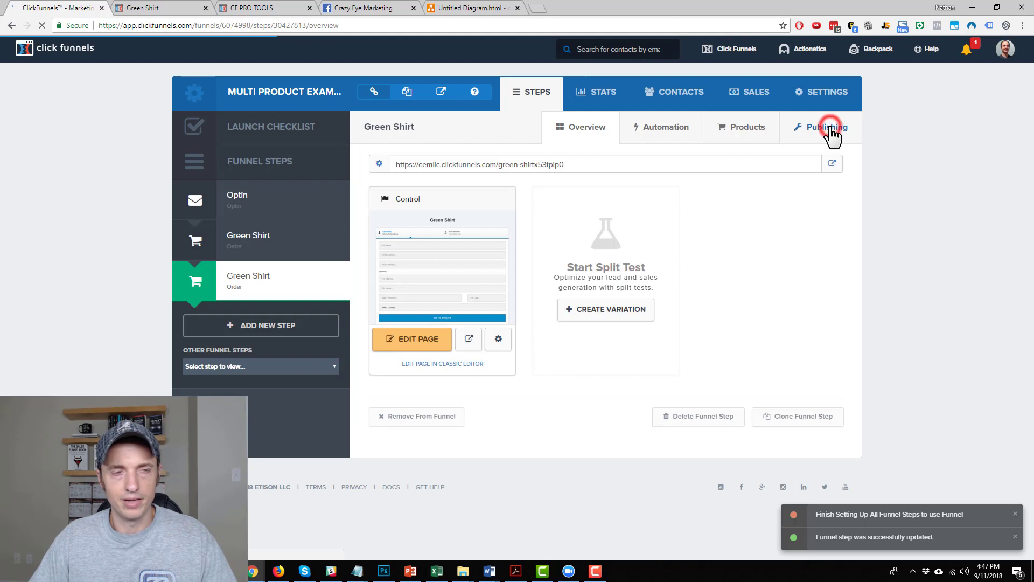
{"action": "left_click", "coordinate": [829, 128]}
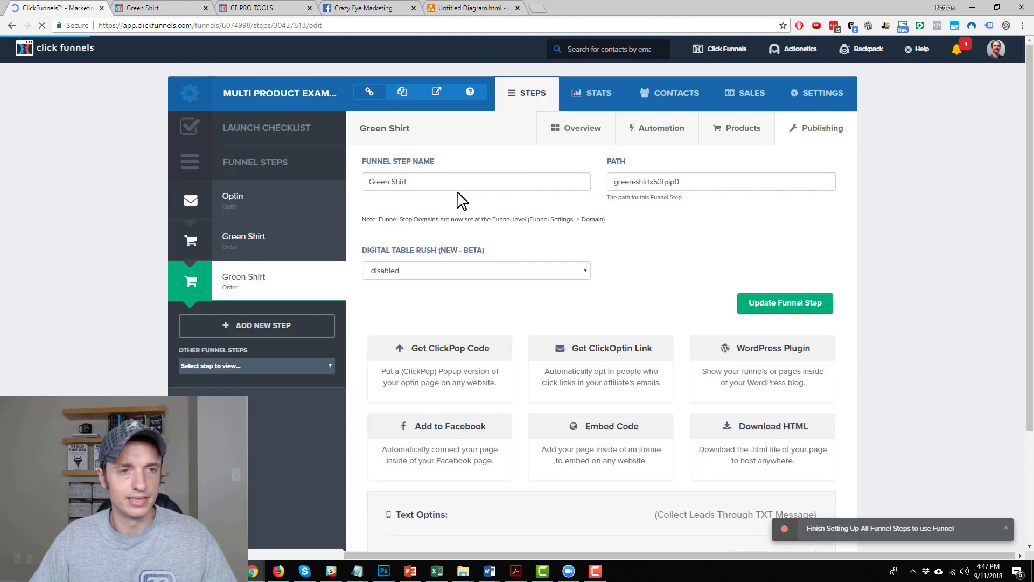
{"action": "triple_click", "coordinate": [473, 182]}
{"action": "type", "text": "Blu"}
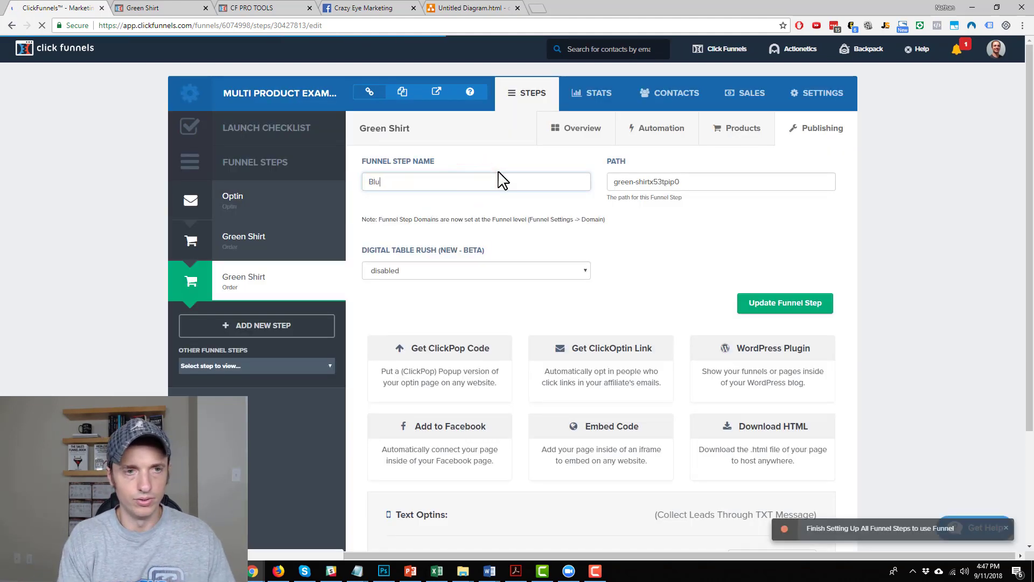
{"action": "type", "text": "e Shirt"}
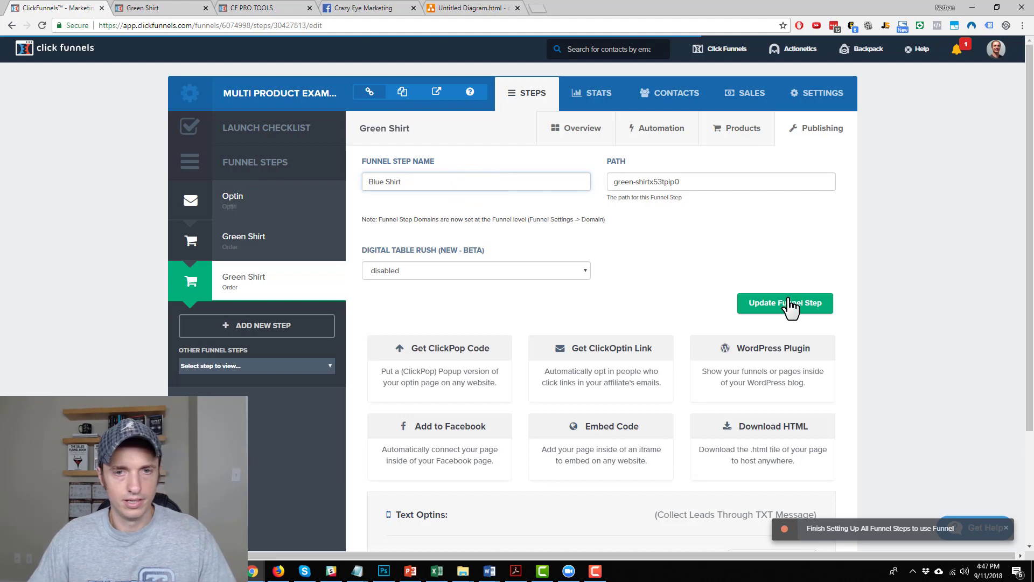
{"action": "left_click", "coordinate": [787, 300]}
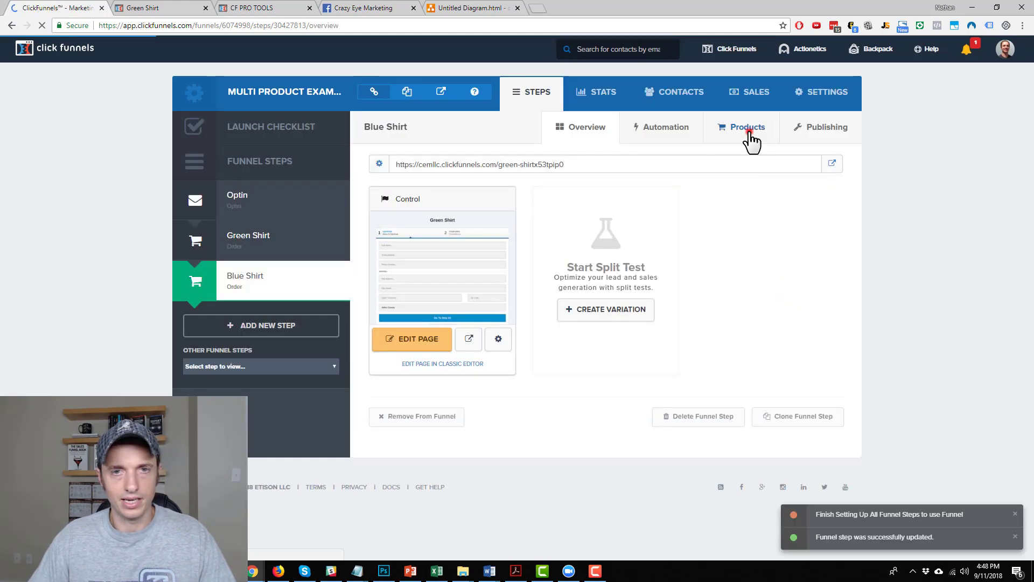
{"action": "left_click", "coordinate": [749, 134]}
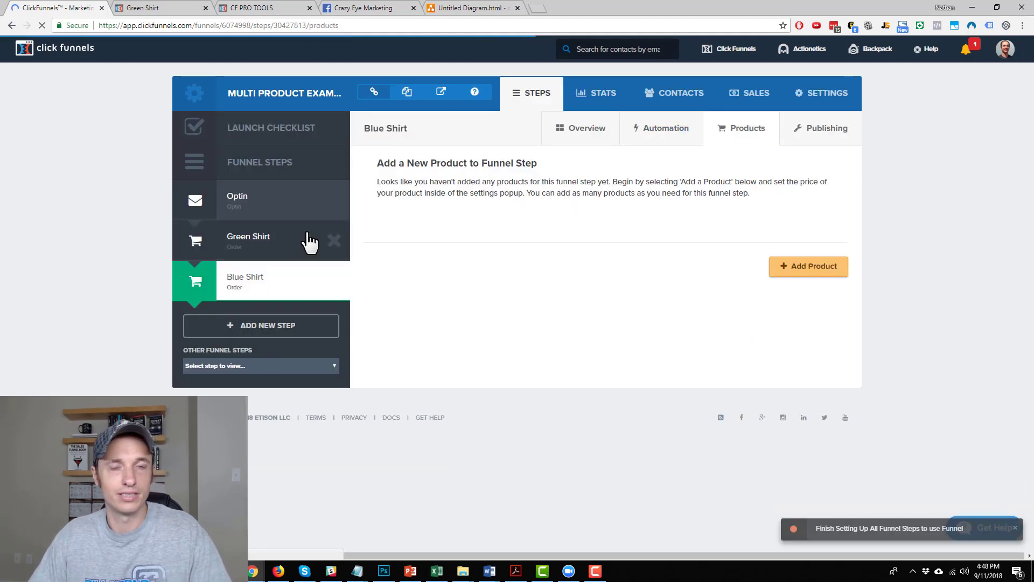
{"action": "left_click", "coordinate": [275, 241]}
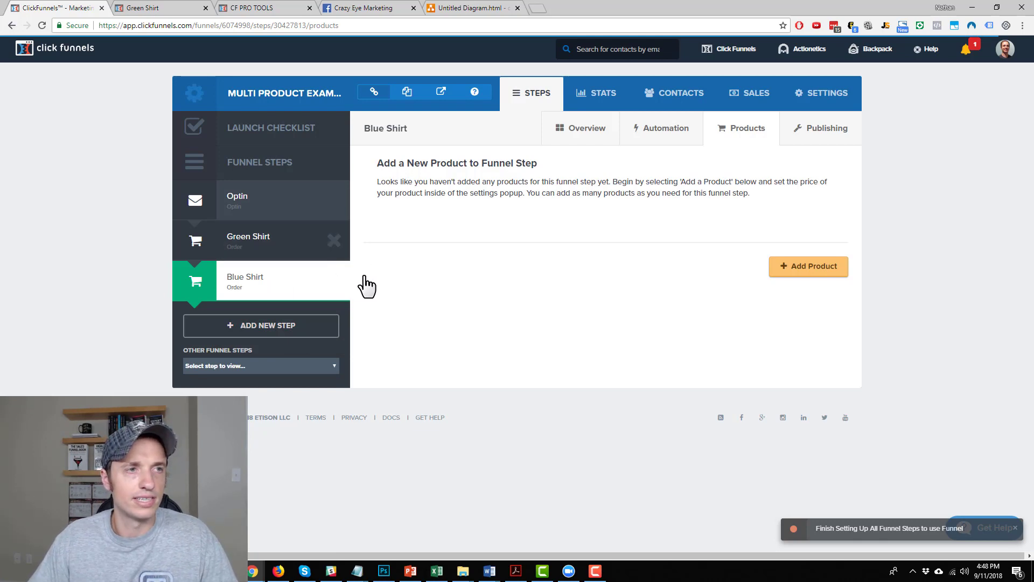
Step: Point the sales page's Green Shirt button to the Green Shirt order page URL and save
{"action": "left_click", "coordinate": [281, 244]}
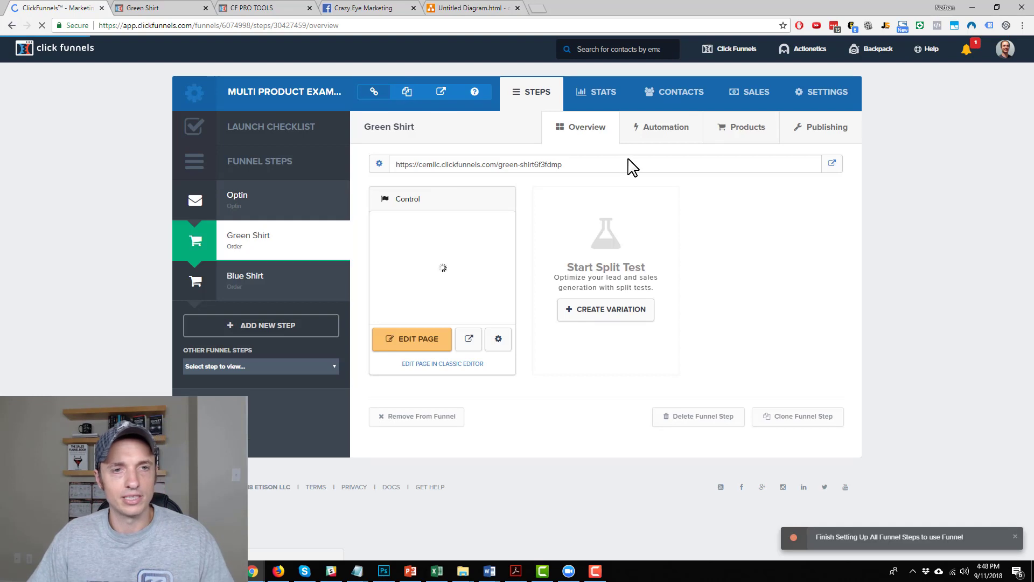
{"action": "left_click", "coordinate": [627, 158]}
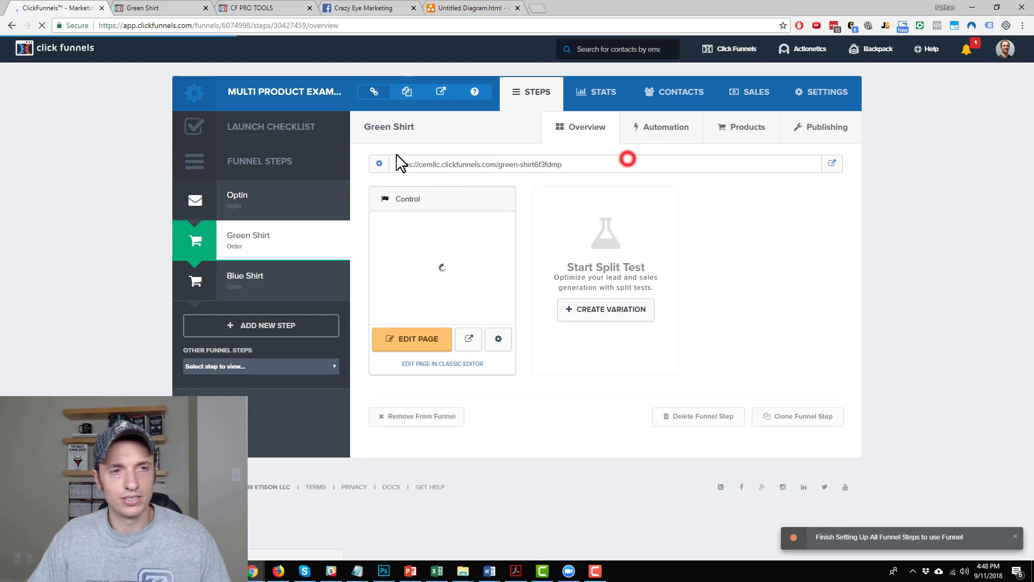
{"action": "left_click", "coordinate": [251, 196]}
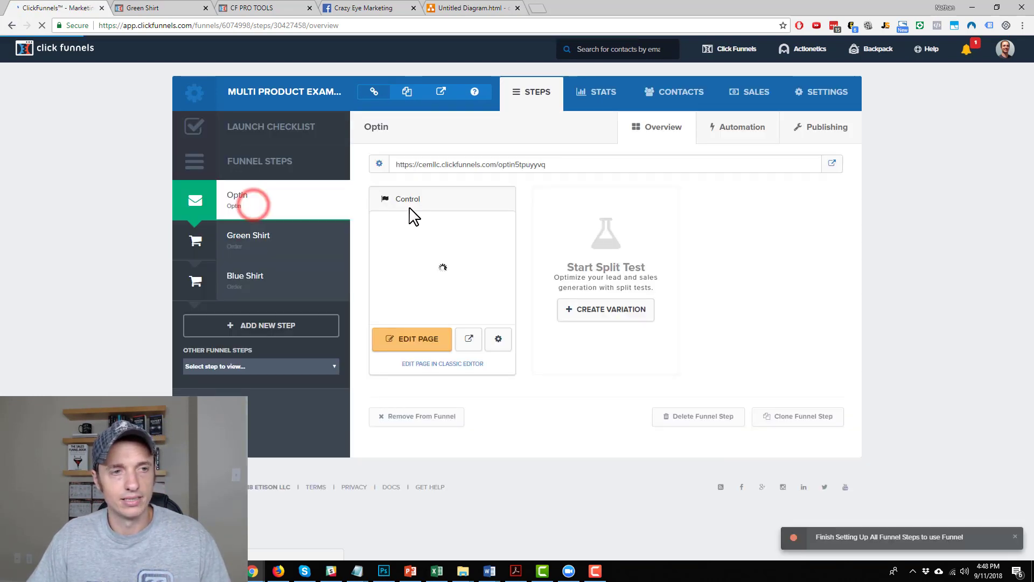
{"action": "left_click", "coordinate": [424, 340]}
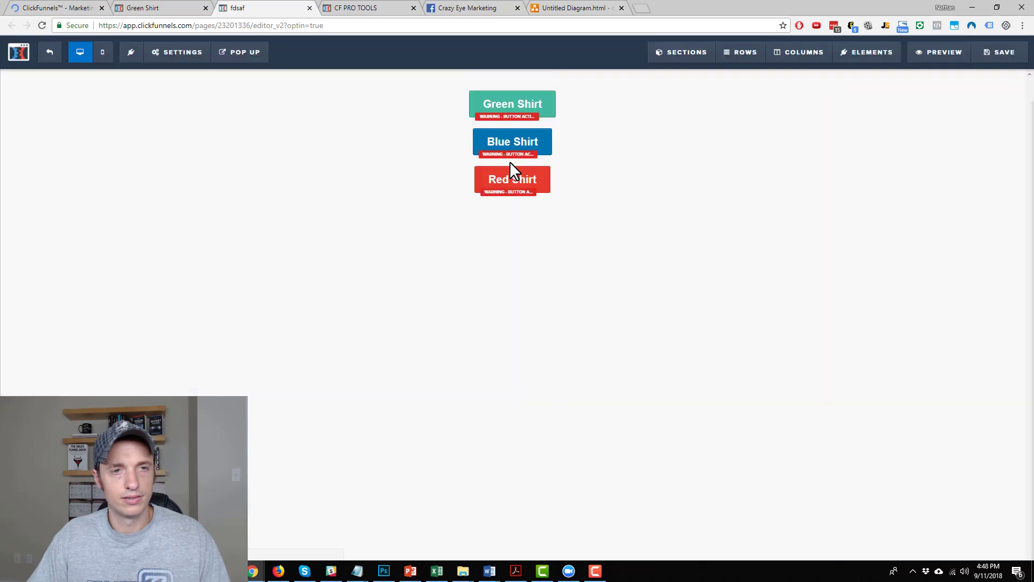
{"action": "left_click", "coordinate": [532, 107]}
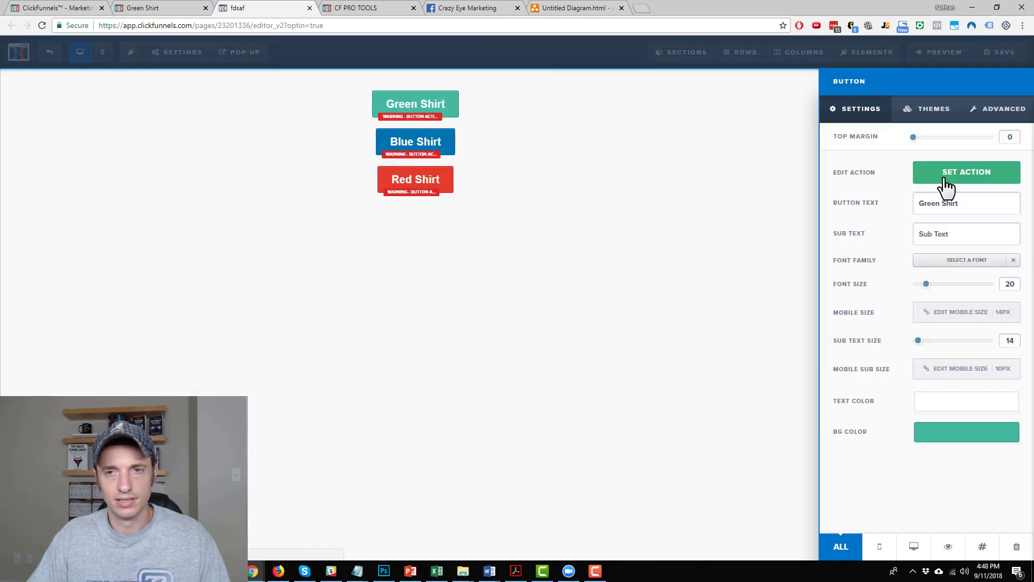
{"action": "left_click", "coordinate": [945, 175]}
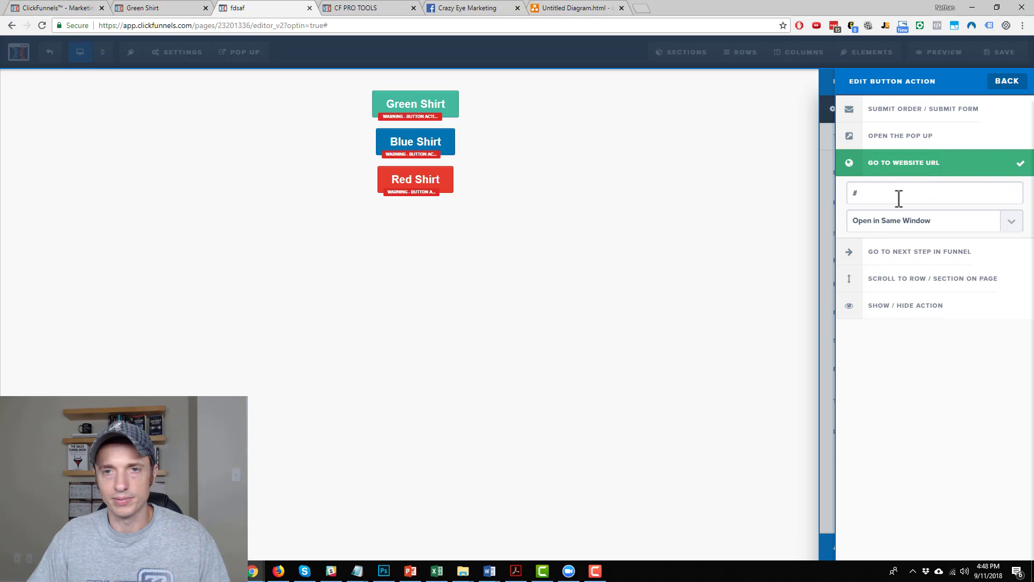
{"action": "left_click", "coordinate": [896, 199]}
{"action": "key", "text": "ctrl+v"}
{"action": "left_click", "coordinate": [668, 228]}
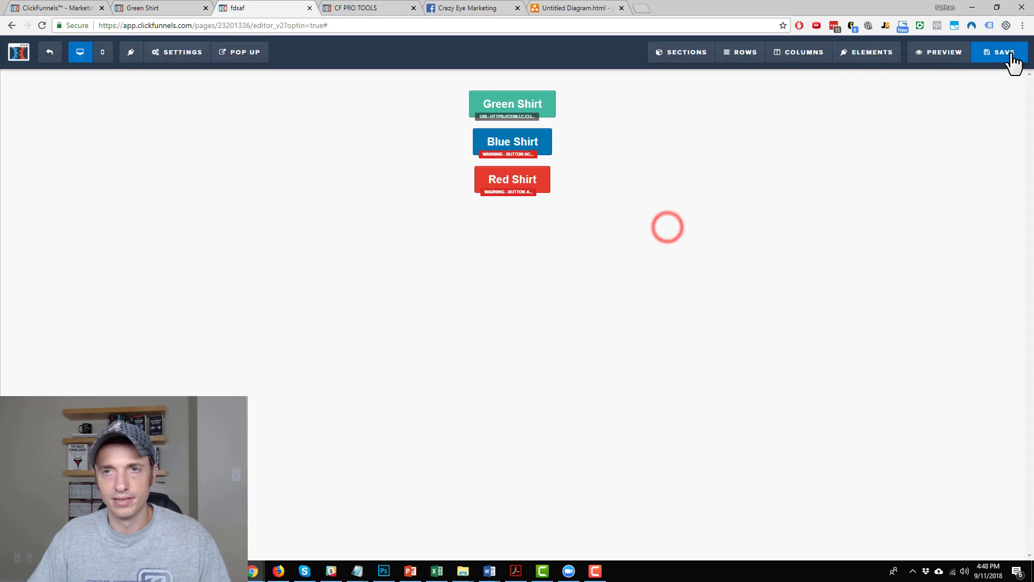
{"action": "left_click", "coordinate": [1005, 53]}
Step: Point the Blue Shirt button to the Blue Shirt order page URL and save
{"action": "left_click", "coordinate": [144, 9]}
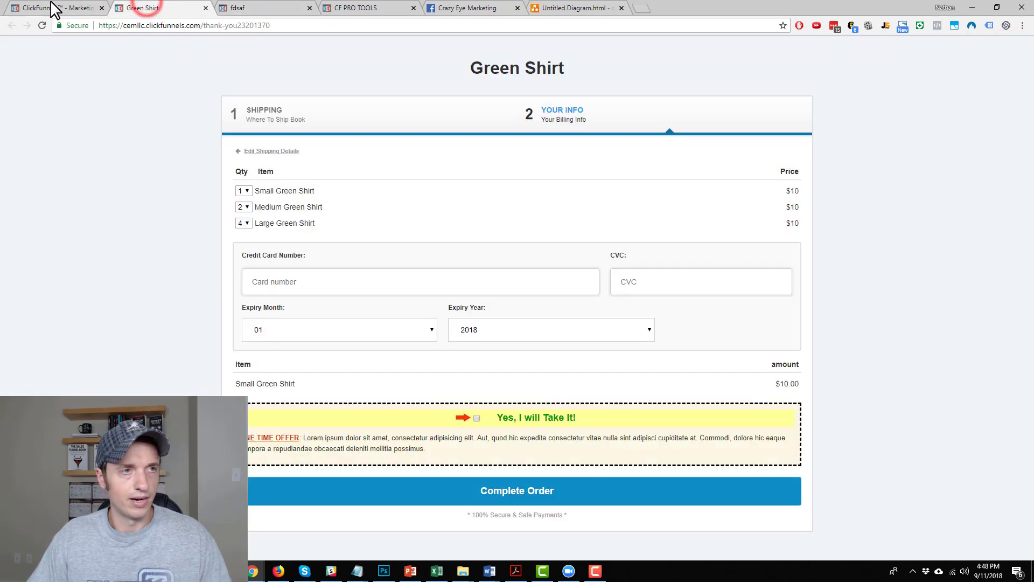
{"action": "left_click", "coordinate": [59, 9]}
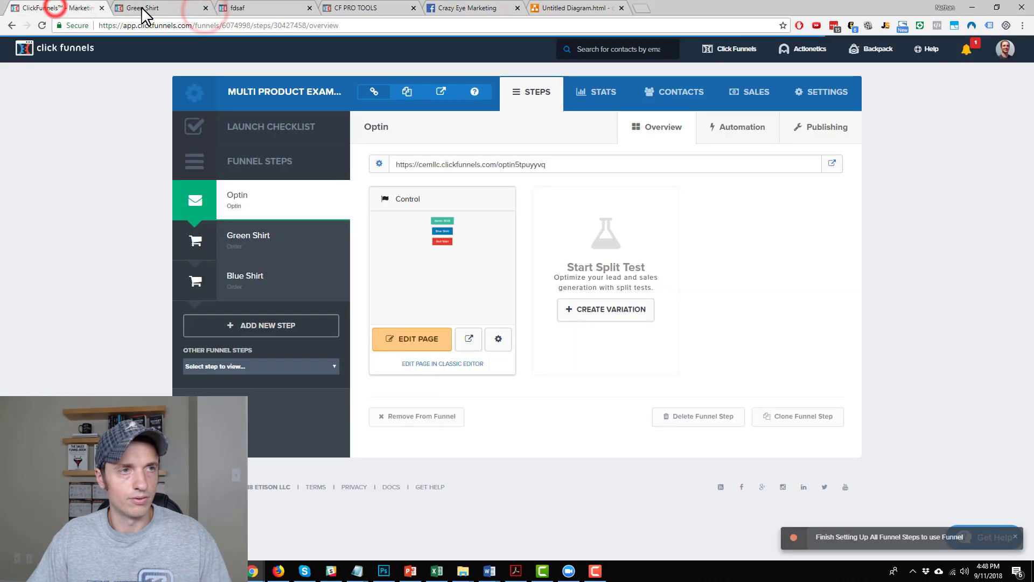
{"action": "left_click", "coordinate": [205, 8]}
{"action": "left_click", "coordinate": [251, 287]}
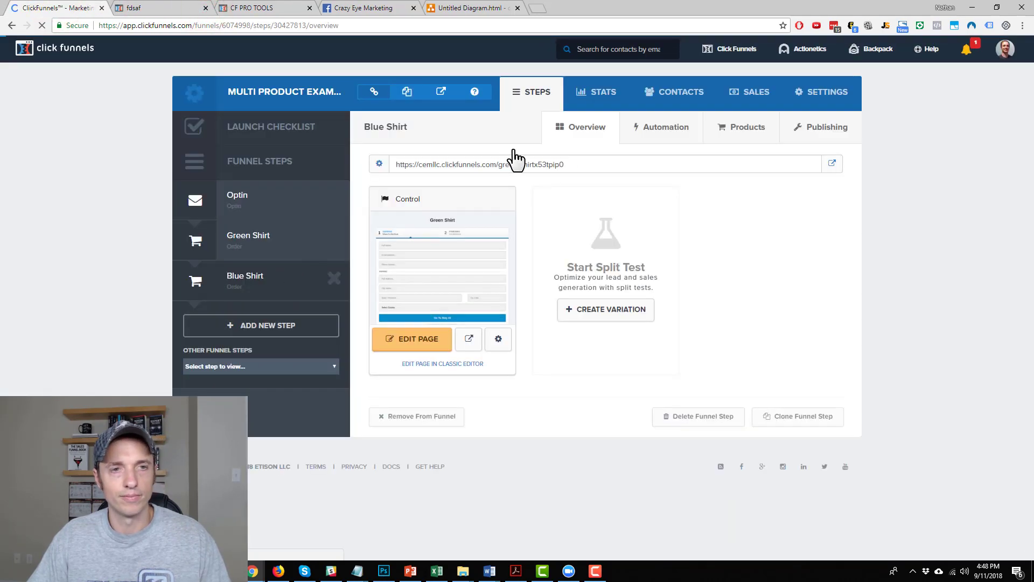
{"action": "left_click_drag", "start_coordinate": [595, 164], "coordinate": [394, 173]}
{"action": "key", "text": "ctrl+c"}
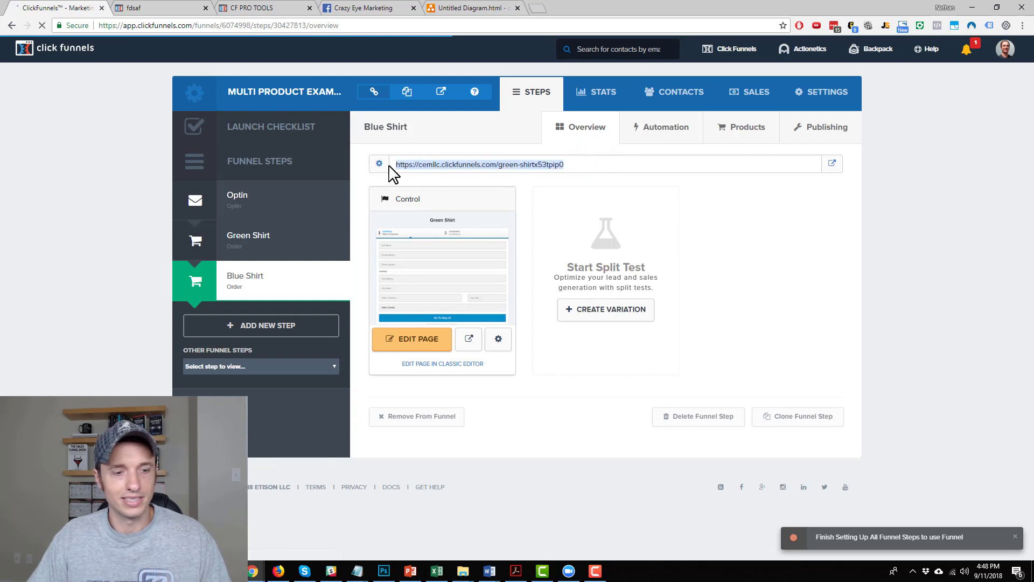
{"action": "left_click", "coordinate": [162, 8]}
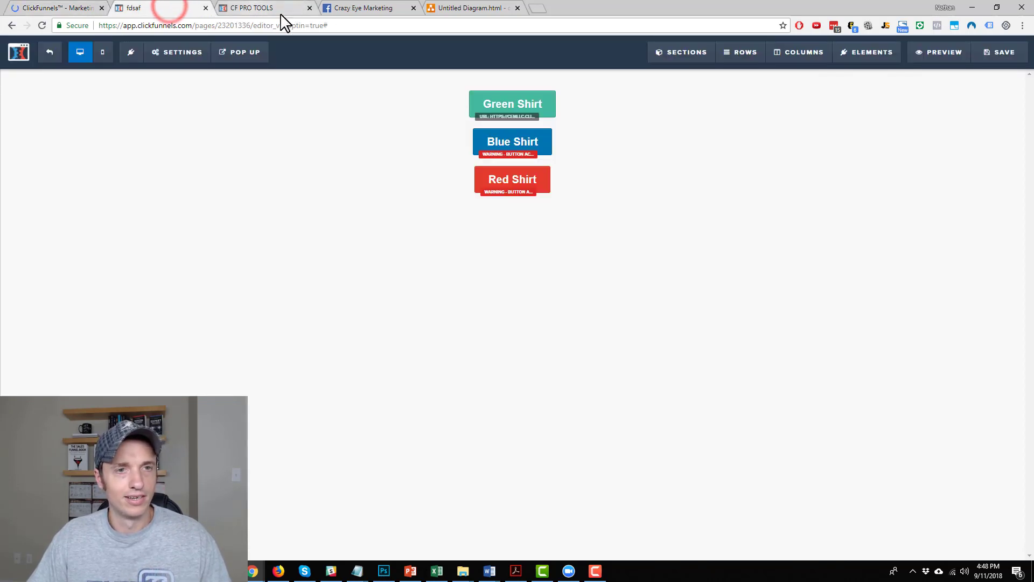
{"action": "left_click", "coordinate": [518, 145]}
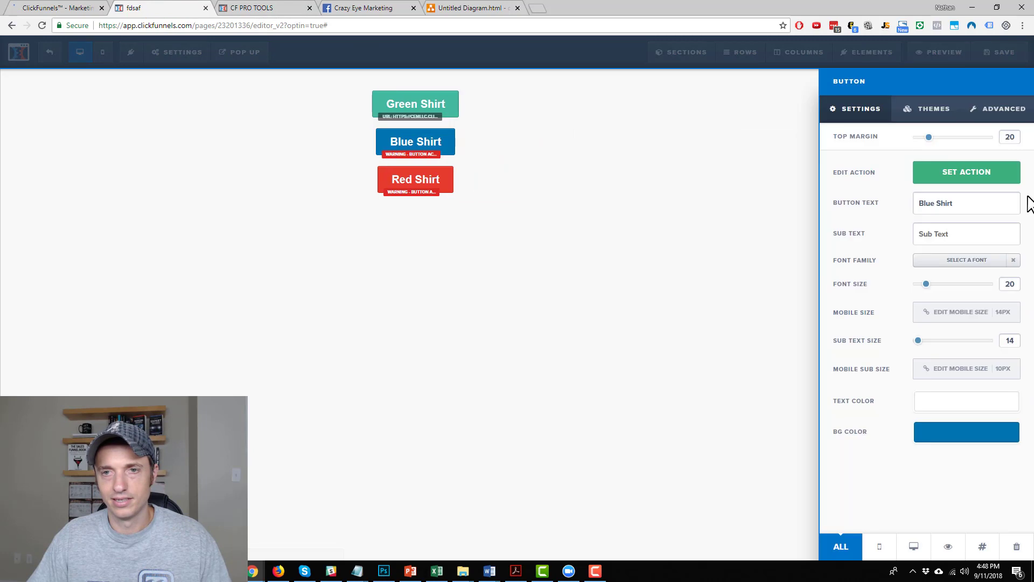
{"action": "left_click", "coordinate": [981, 178]}
{"action": "left_click", "coordinate": [942, 193]}
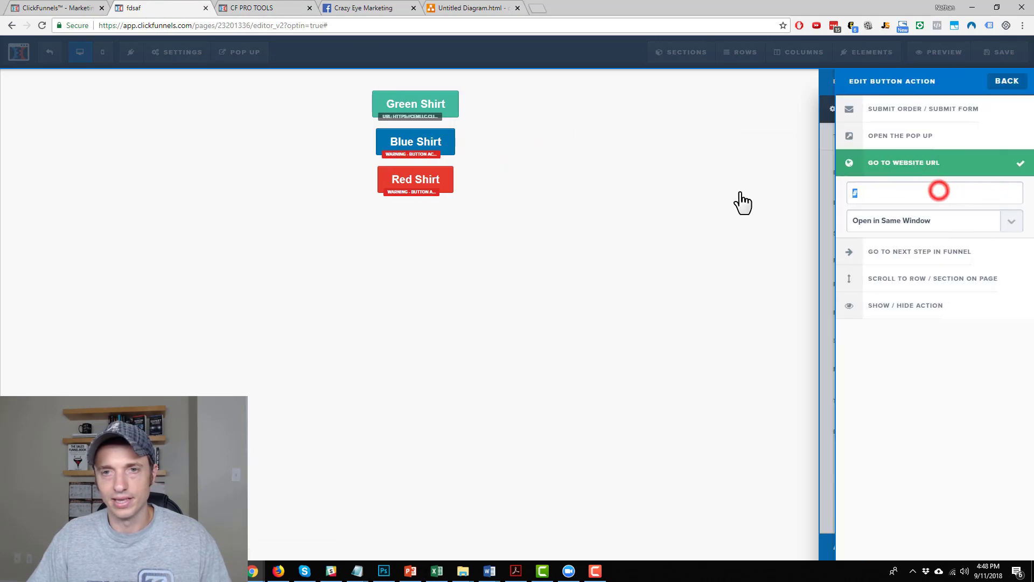
{"action": "key", "text": "ctrl+v"}
{"action": "left_click", "coordinate": [721, 218]}
{"action": "left_click", "coordinate": [1012, 53]}
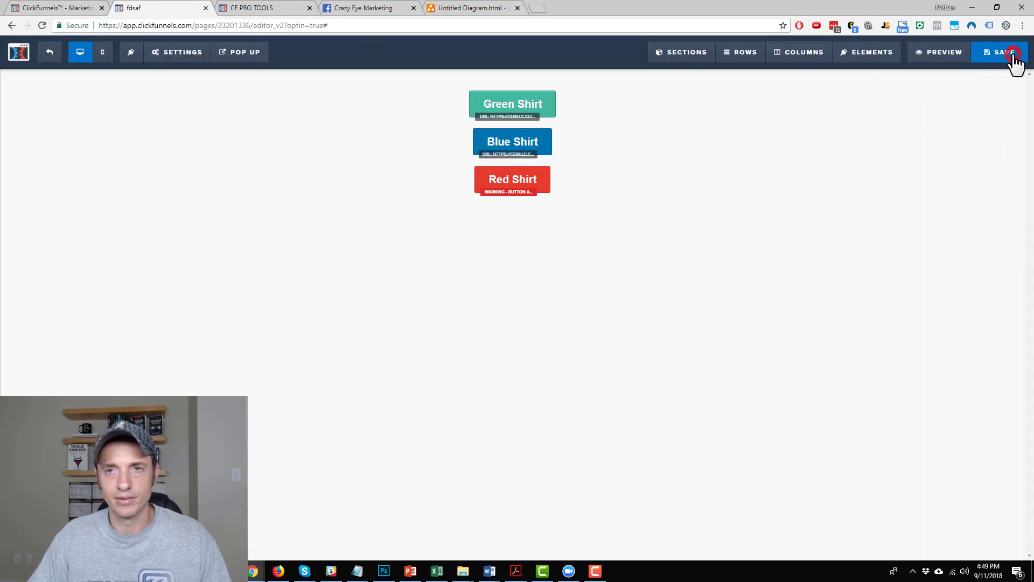
Step: Preview the sales page, follow Green Shirt, and reach the billing step listing three $10 sizes
{"action": "left_click", "coordinate": [953, 53]}
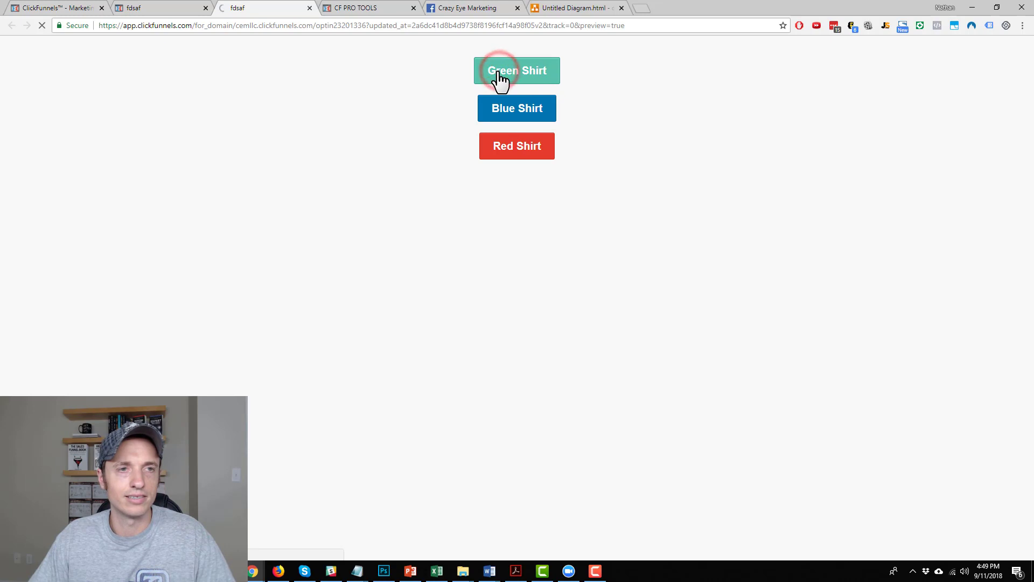
{"action": "left_click_drag", "start_coordinate": [473, 67], "coordinate": [699, 76]}
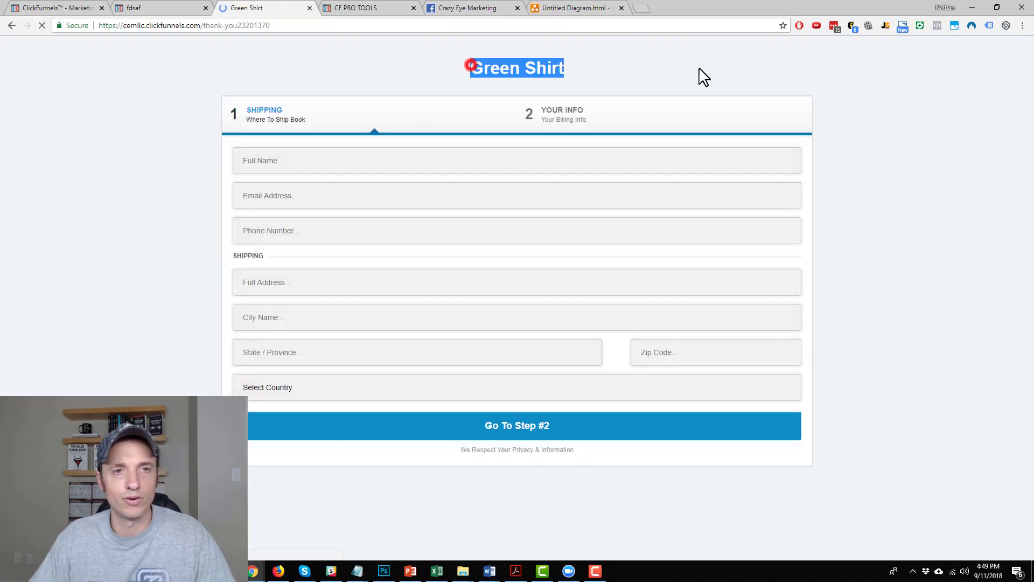
{"action": "left_click", "coordinate": [473, 437]}
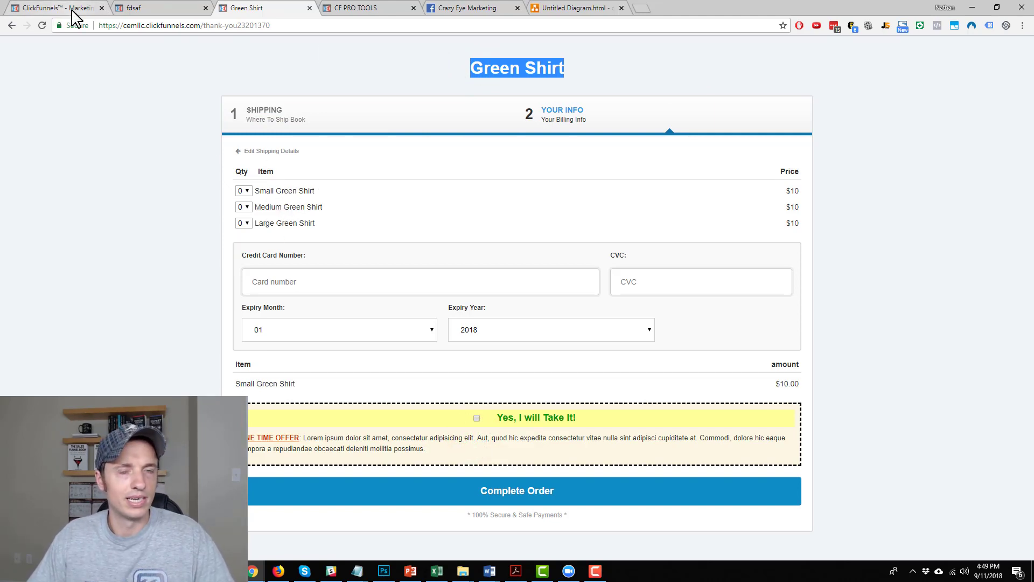
Step: Switch to the Untitled Diagram tab showing the draw.io shirt funnel diagram
{"action": "left_click", "coordinate": [566, 8]}
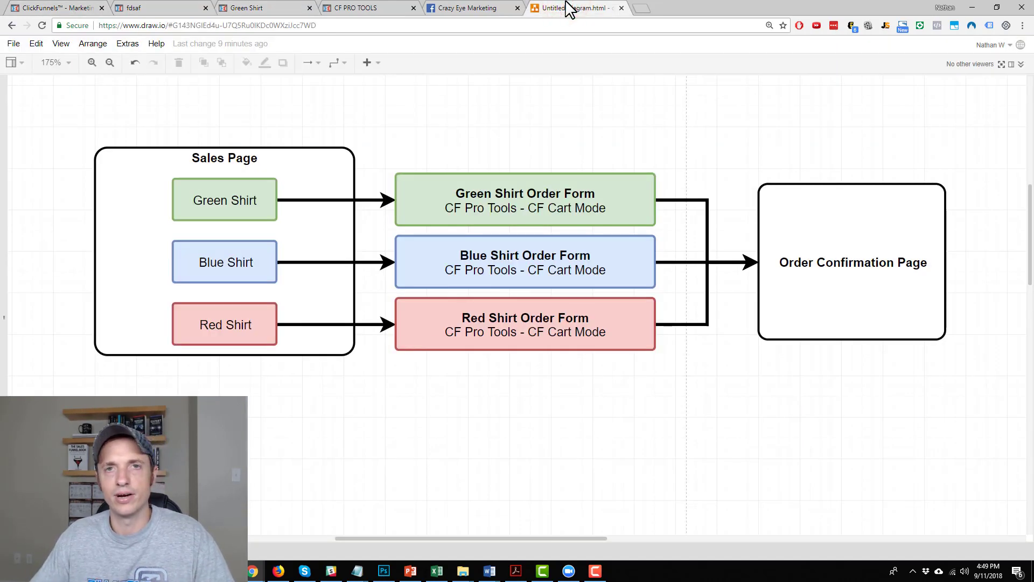